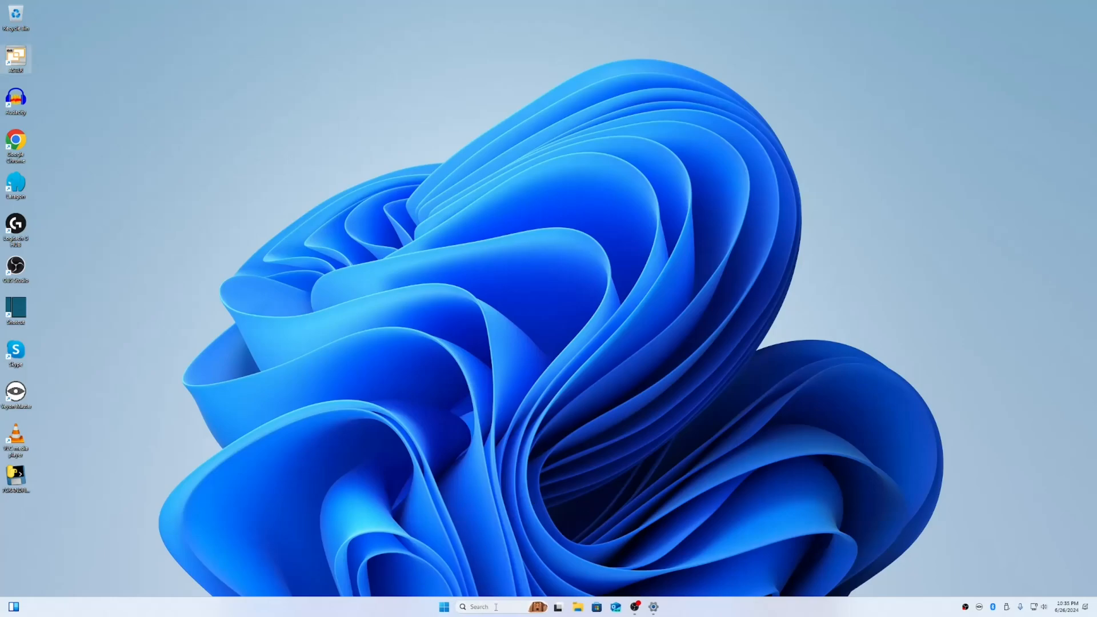
Launch Hyper-V Manager from search as administrator, entering the administrator account's credentials
left_click(496, 609)
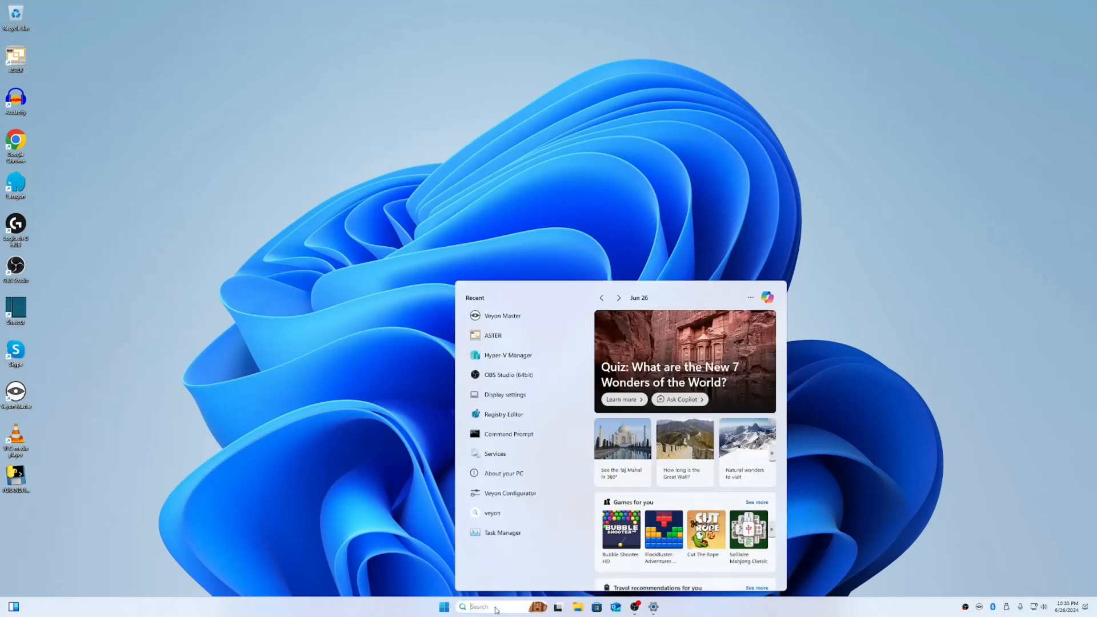
type("hyper")
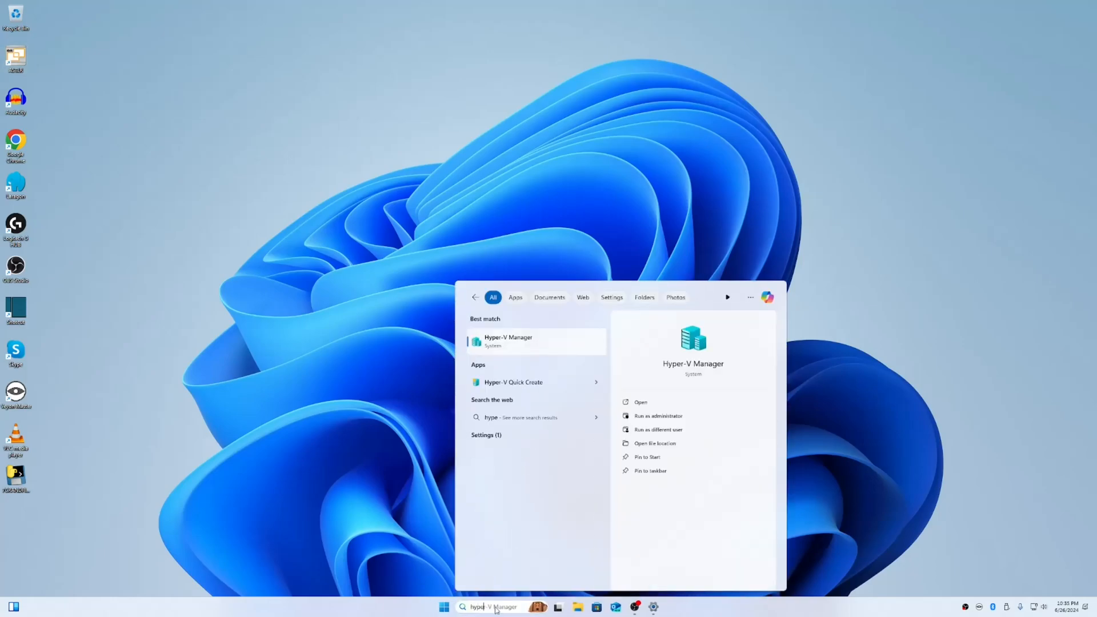
left_click(658, 416)
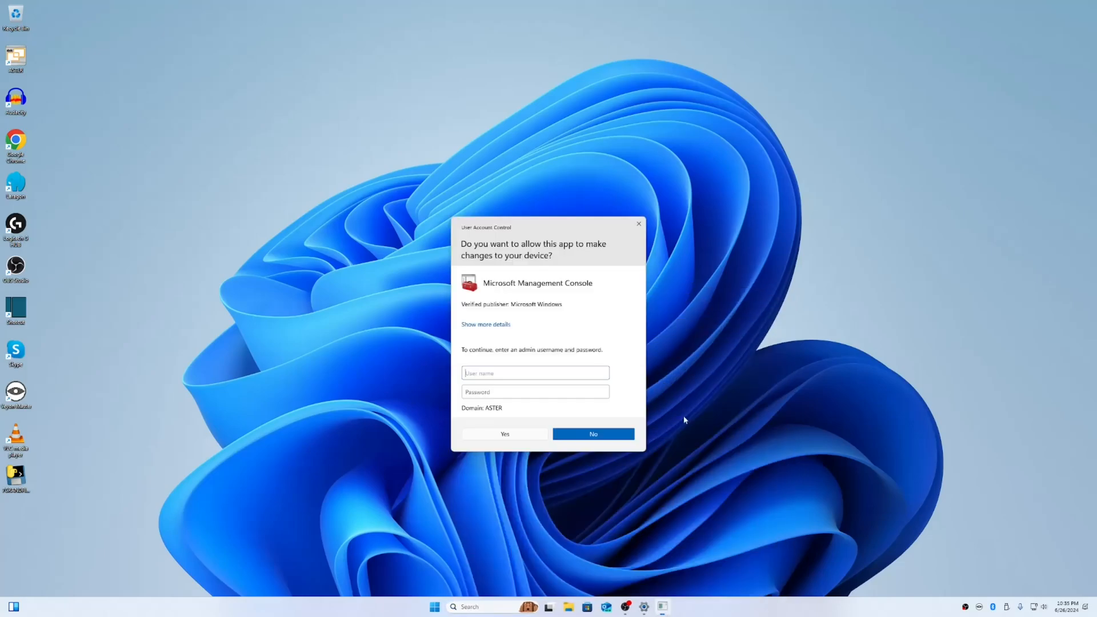
type("ad")
type("ministr")
type("ator")
key("Tab")
type("••••••••")
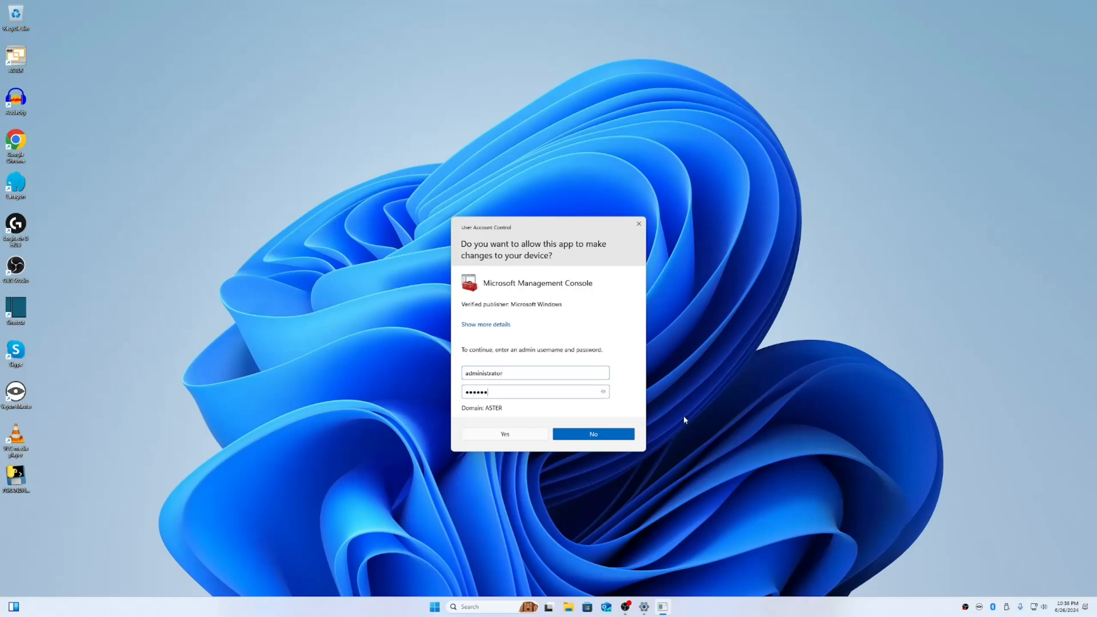
key("Return")
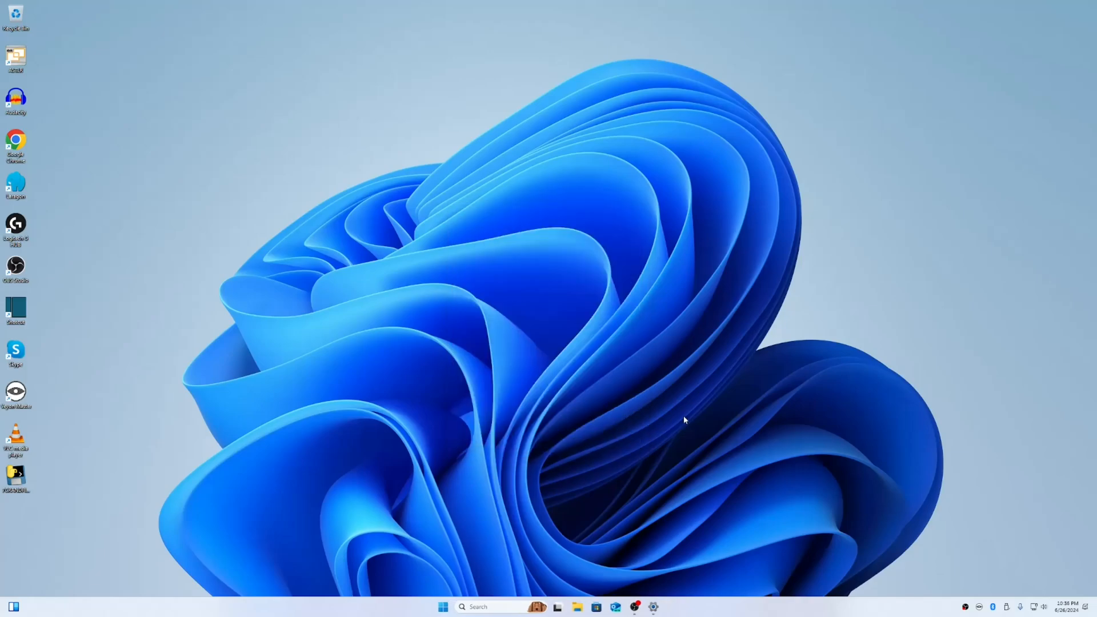
Connect to the WindowServer2025 virtual machine
left_click(198, 152)
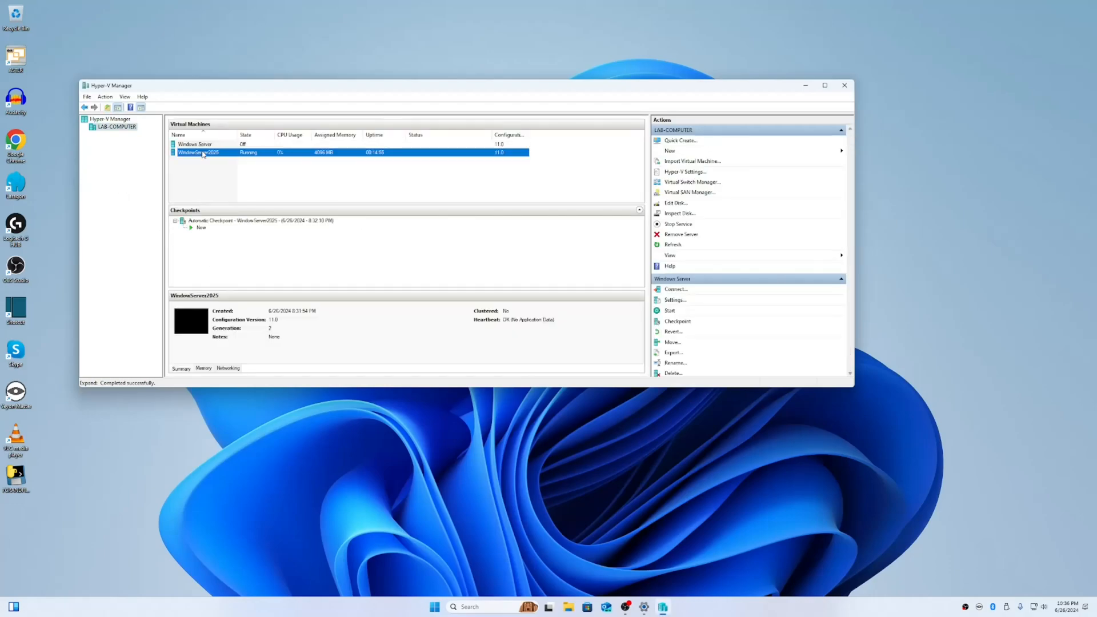
right_click(200, 151)
left_click(224, 158)
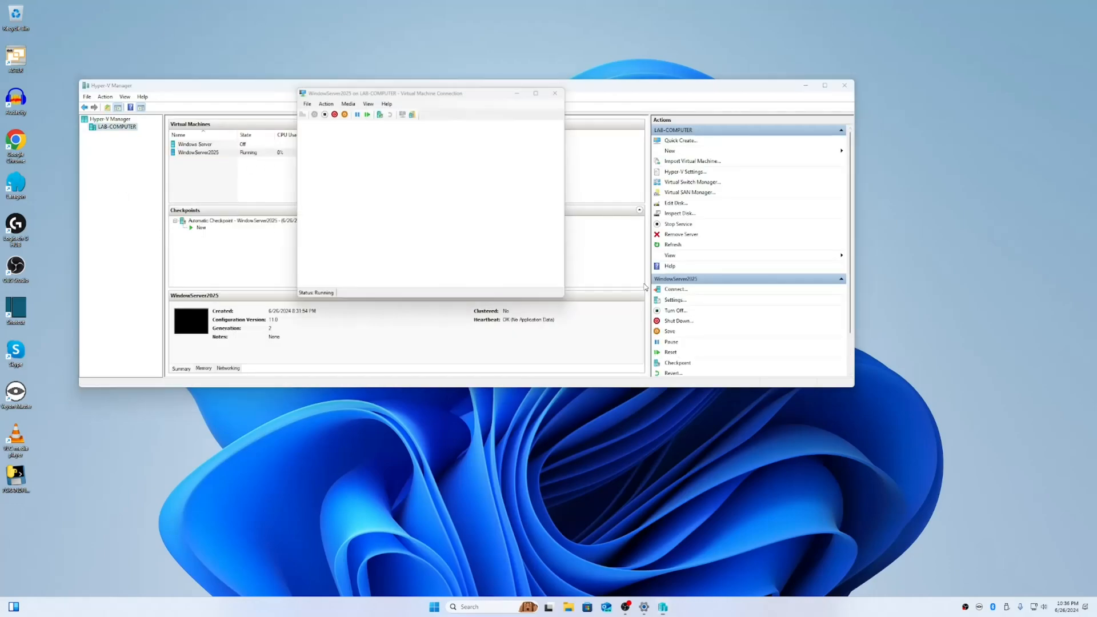
left_click(462, 230)
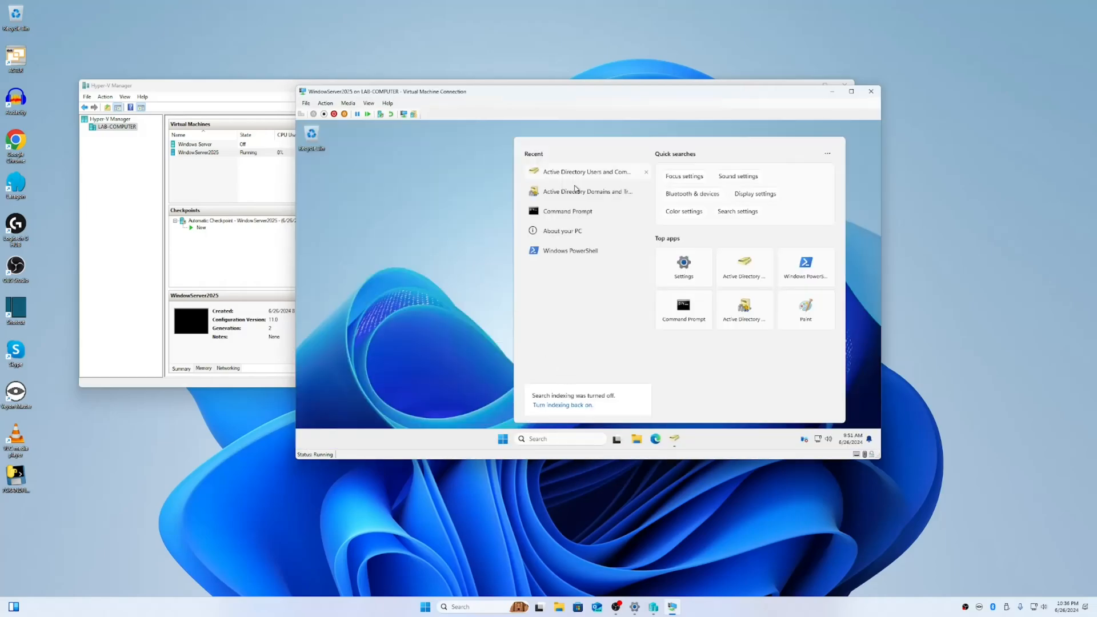
left_click(476, 253)
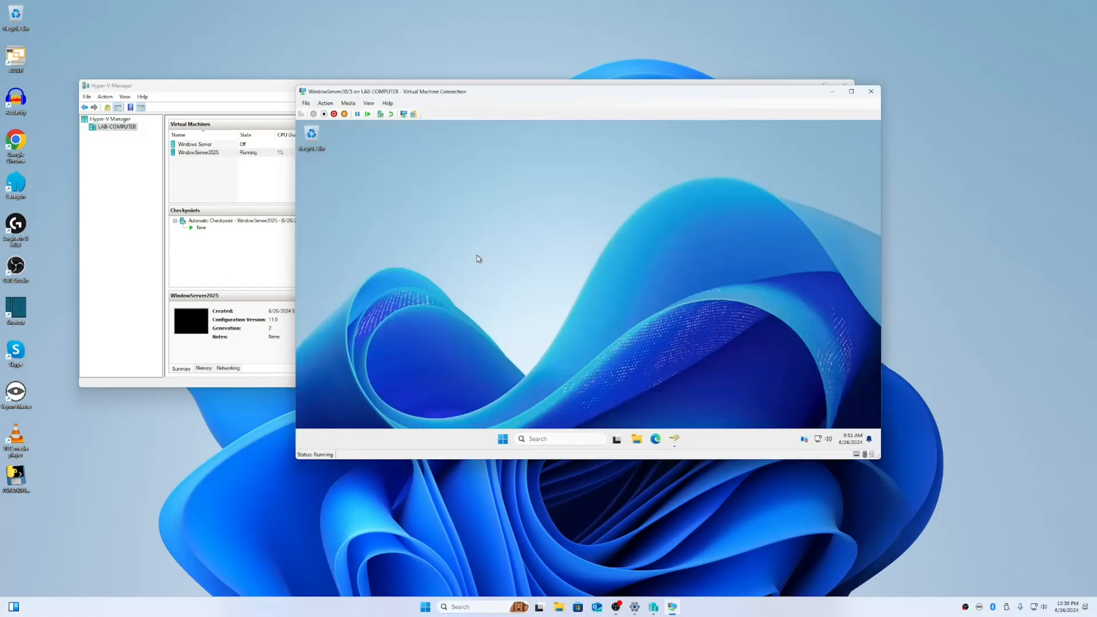
Inside the VM, open Active Directory Users and Computers and show the Computers container
left_click(503, 439)
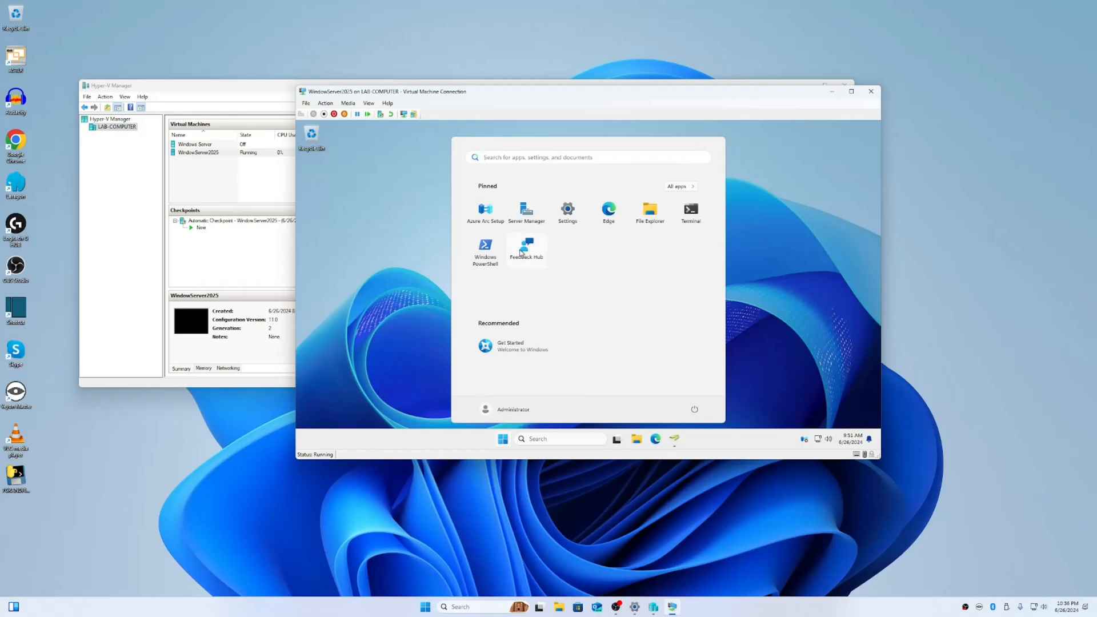
left_click(550, 440)
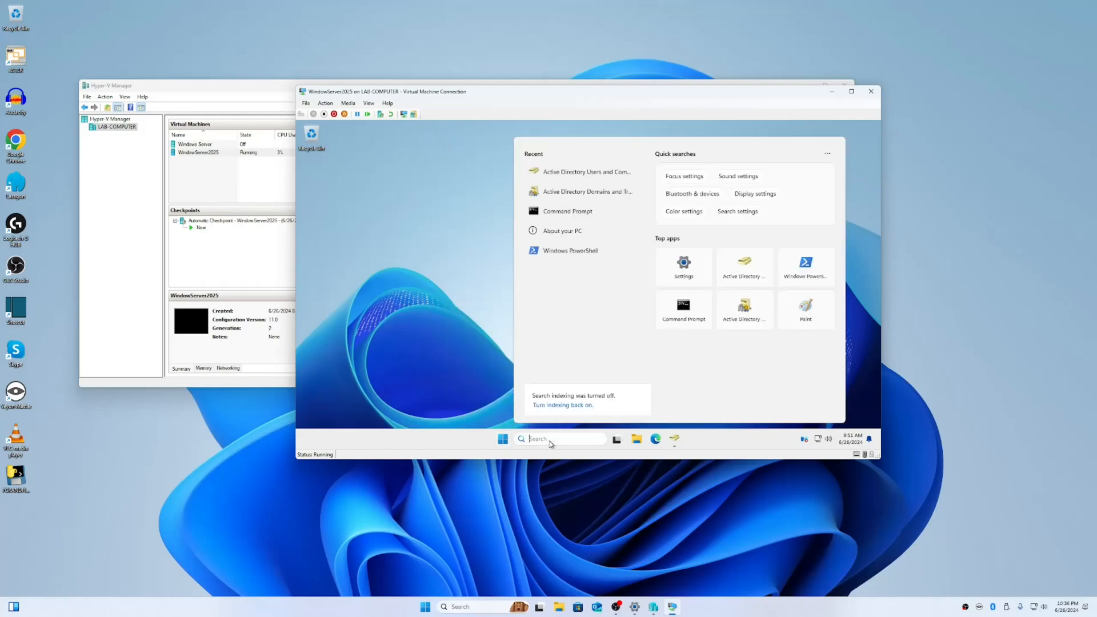
left_click(587, 172)
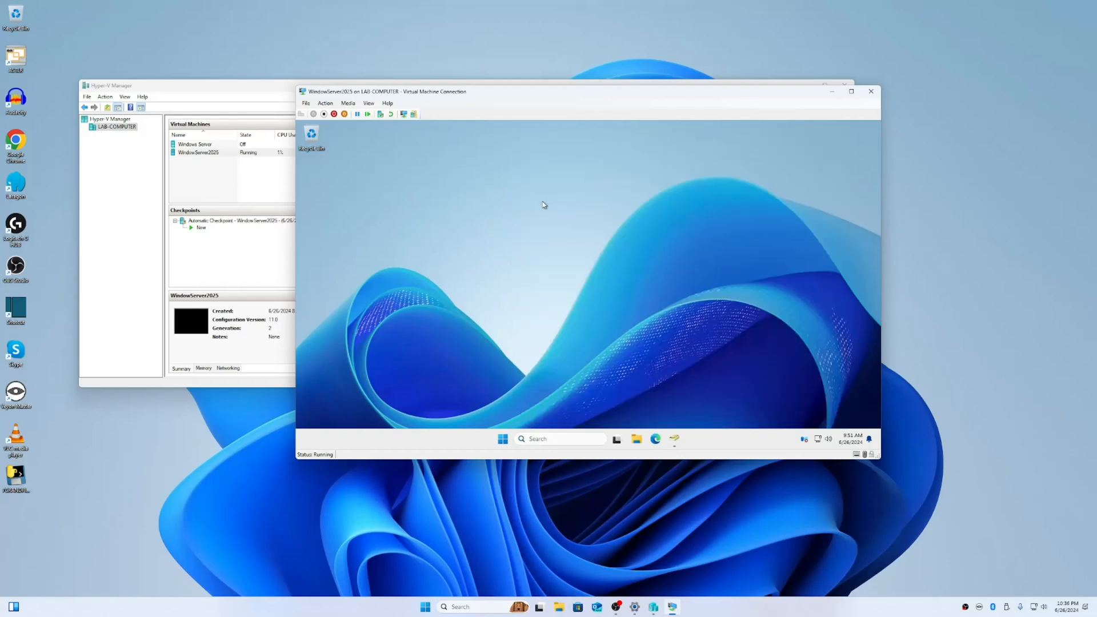
left_click(382, 229)
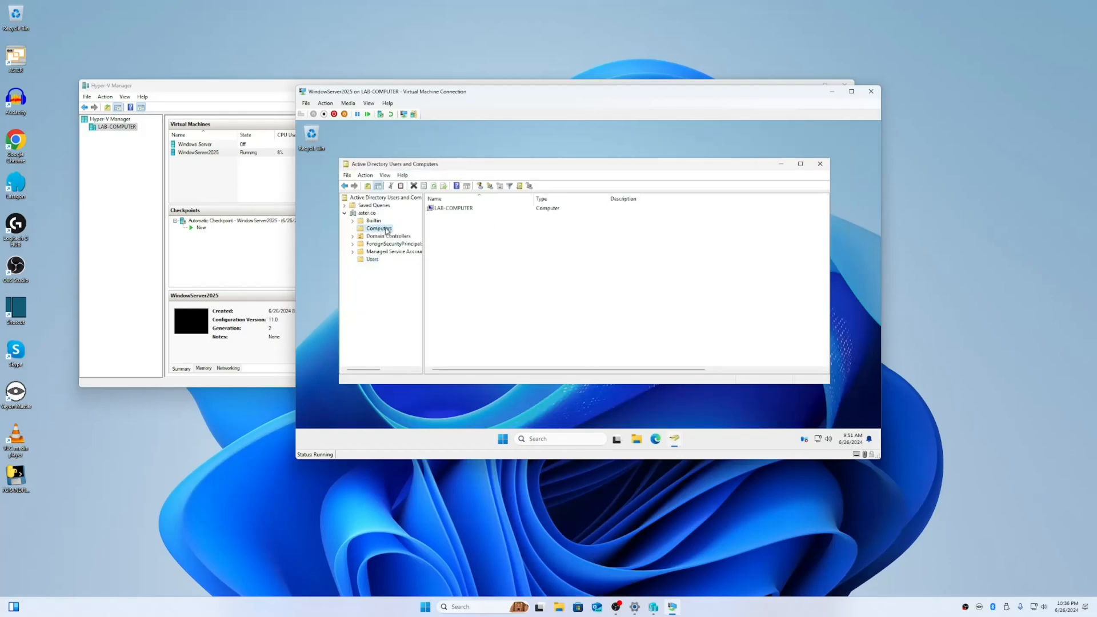
Select LAB-COMPUTER, then review the numbered user accounts 01–05 in the Users container
left_click(451, 209)
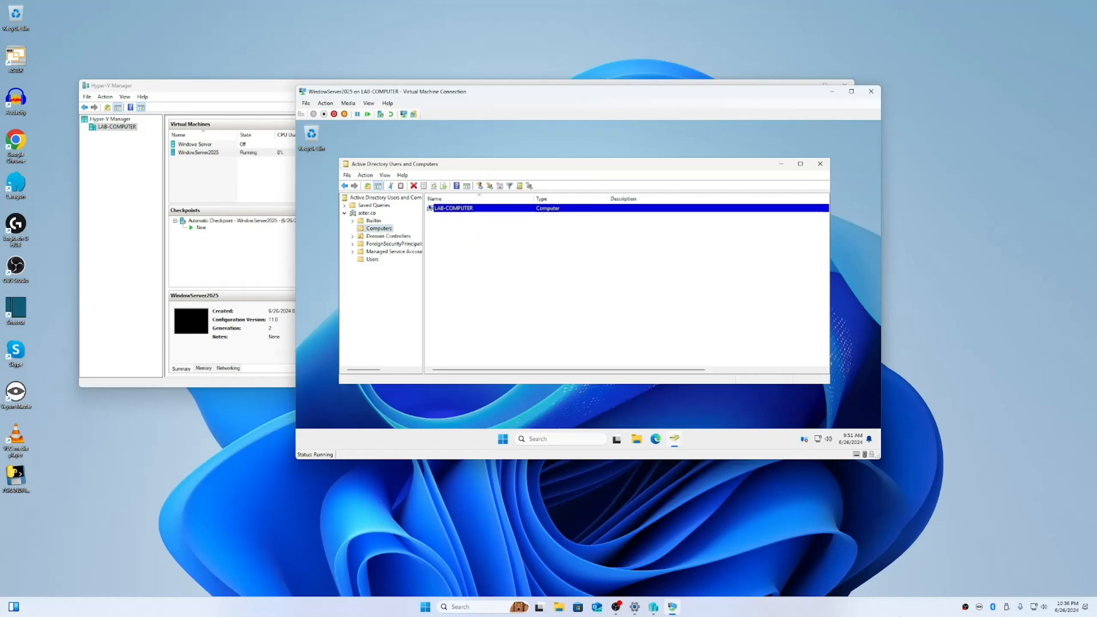
left_click(373, 261)
left_click(443, 235)
left_click(444, 226)
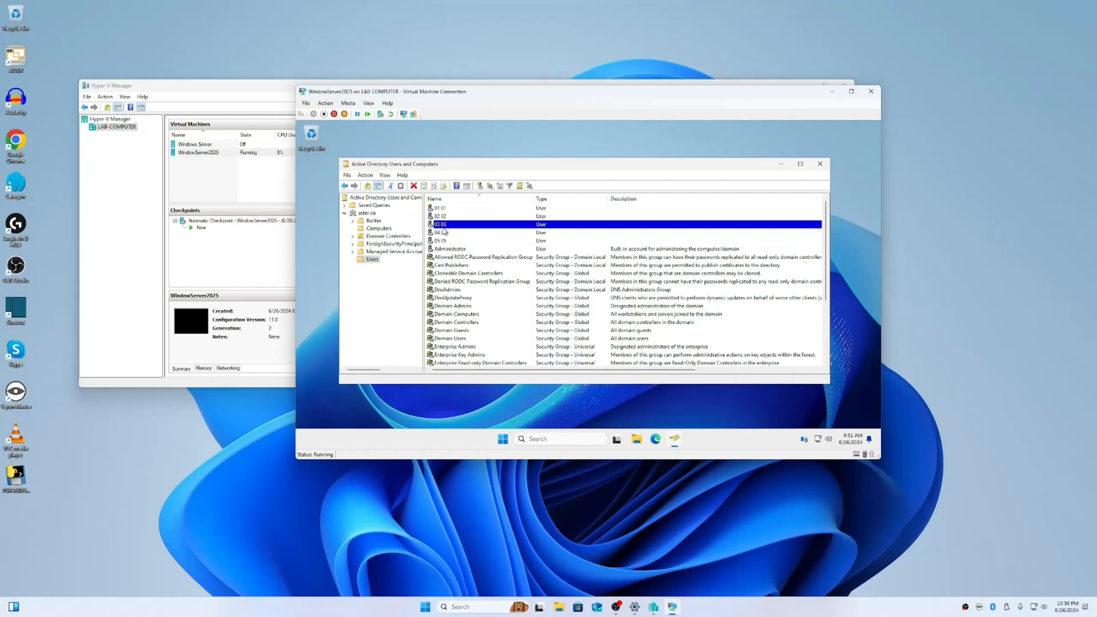
left_click(447, 210)
left_click(443, 218)
left_click(442, 225)
left_click(440, 234)
left_click(442, 242)
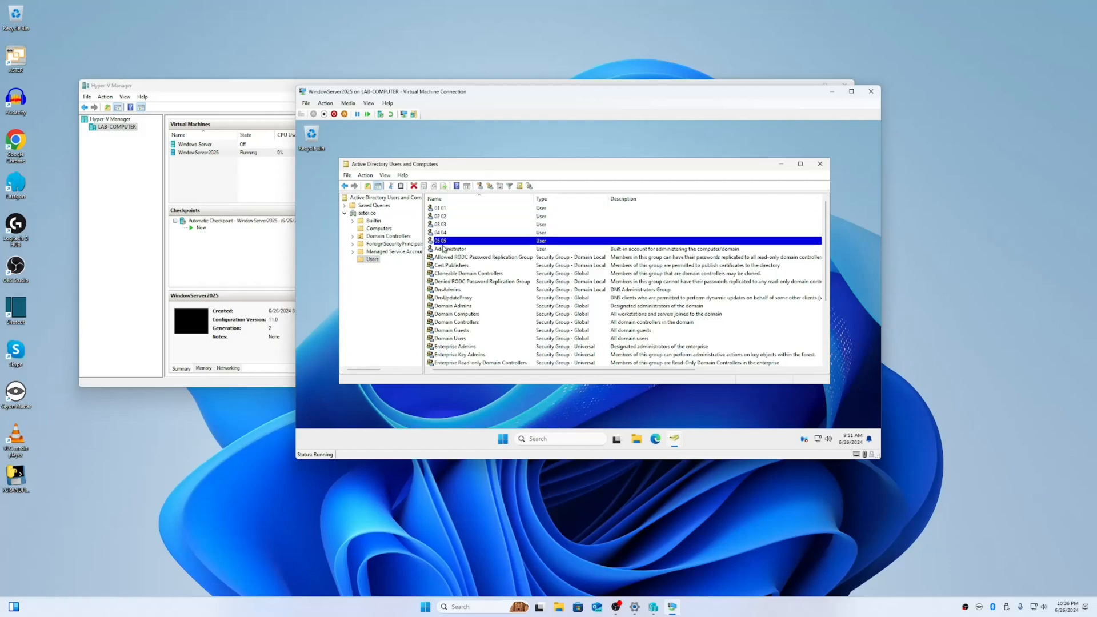
Scroll down the user list and select the personal domain user account
scroll(448, 263, "down", 1)
scroll(458, 312, "down", 2)
left_click(440, 347)
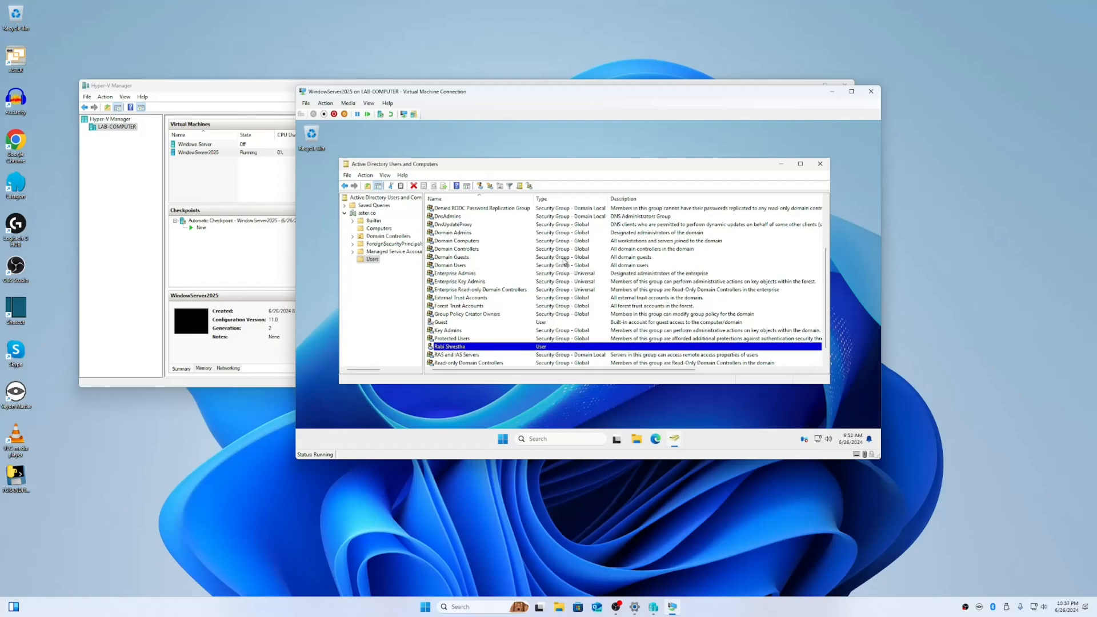
scroll(543, 331, "up", 3)
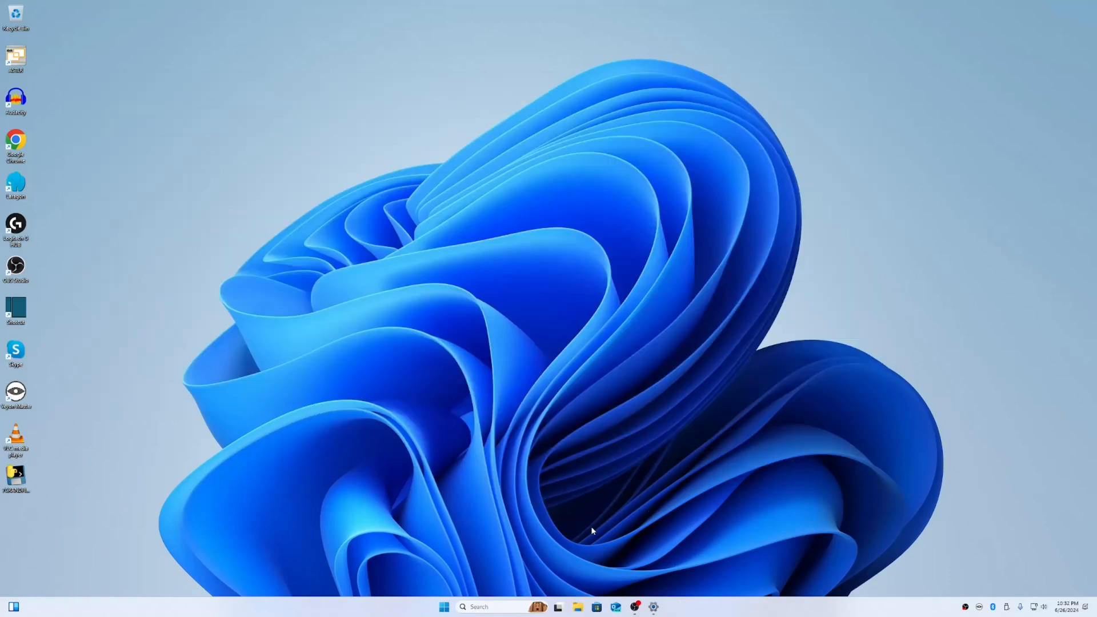
Find the About page in Settings and highlight aster.co in the device name LAB-COMPUTER.aster.co
left_click(654, 608)
left_click(417, 112)
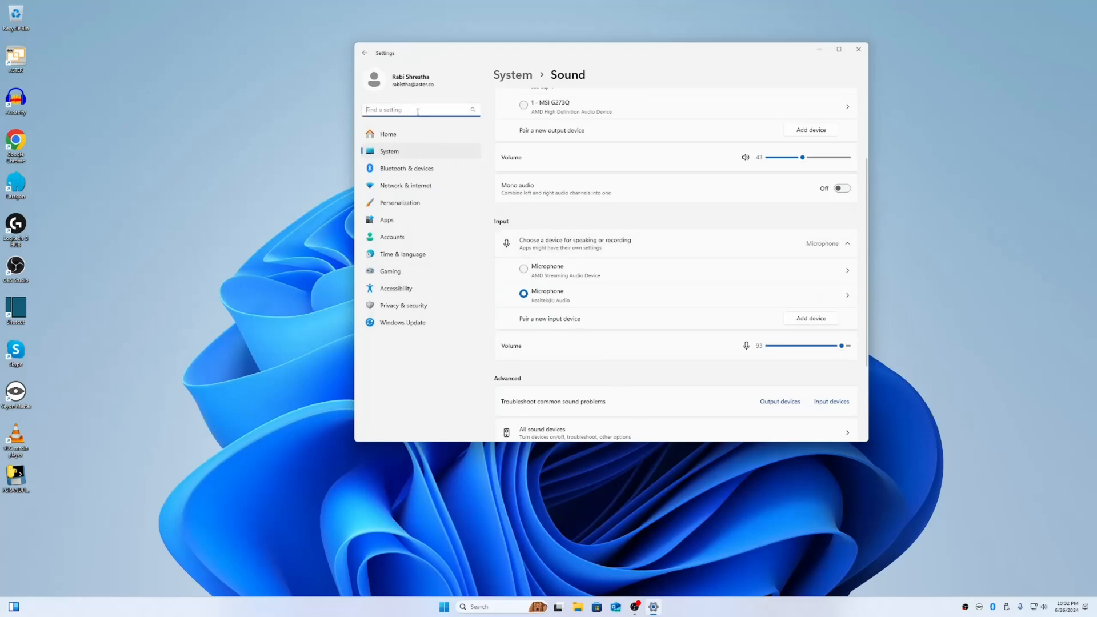
type("About")
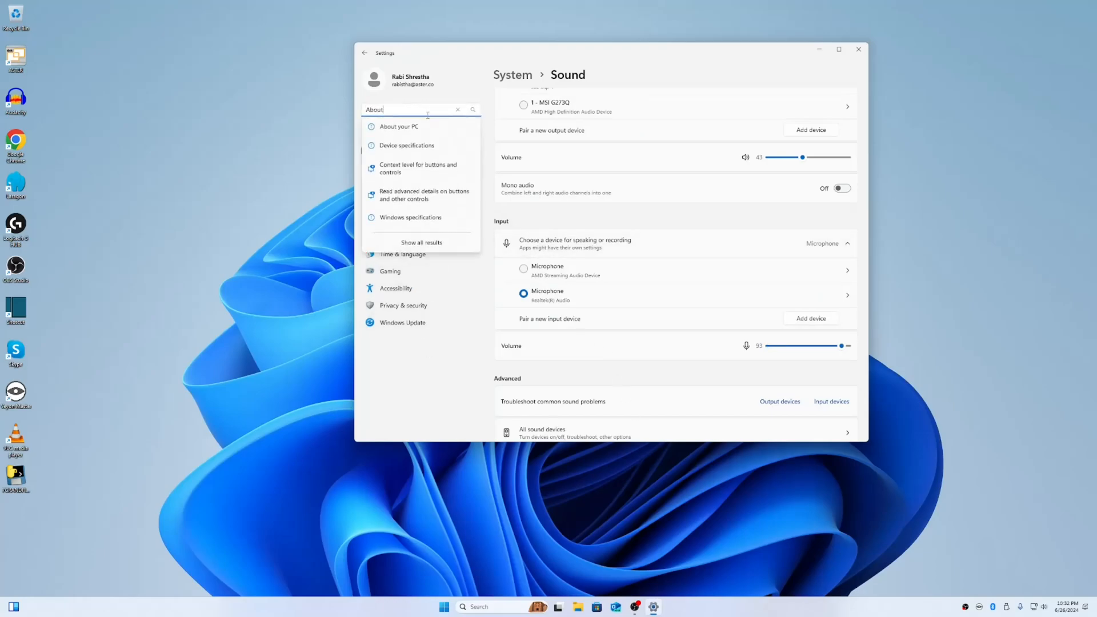
left_click(419, 126)
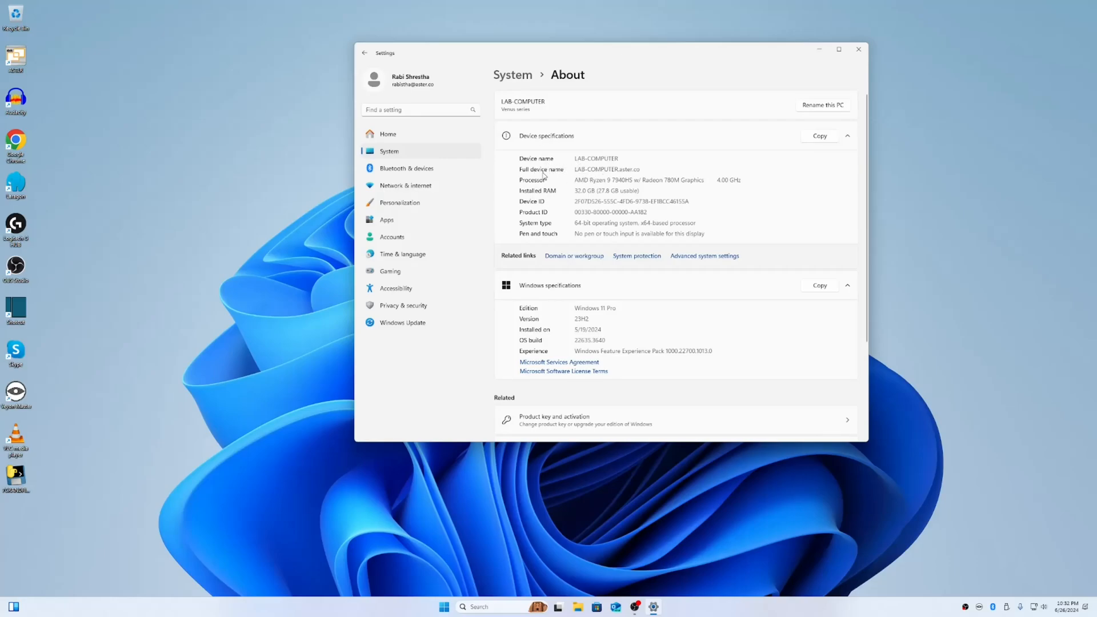
left_click_drag(622, 170, 640, 170)
left_click(642, 170)
Run ASTER as administrator from its desktop shortcut, supplying the administrator account's credentials
right_click(16, 59)
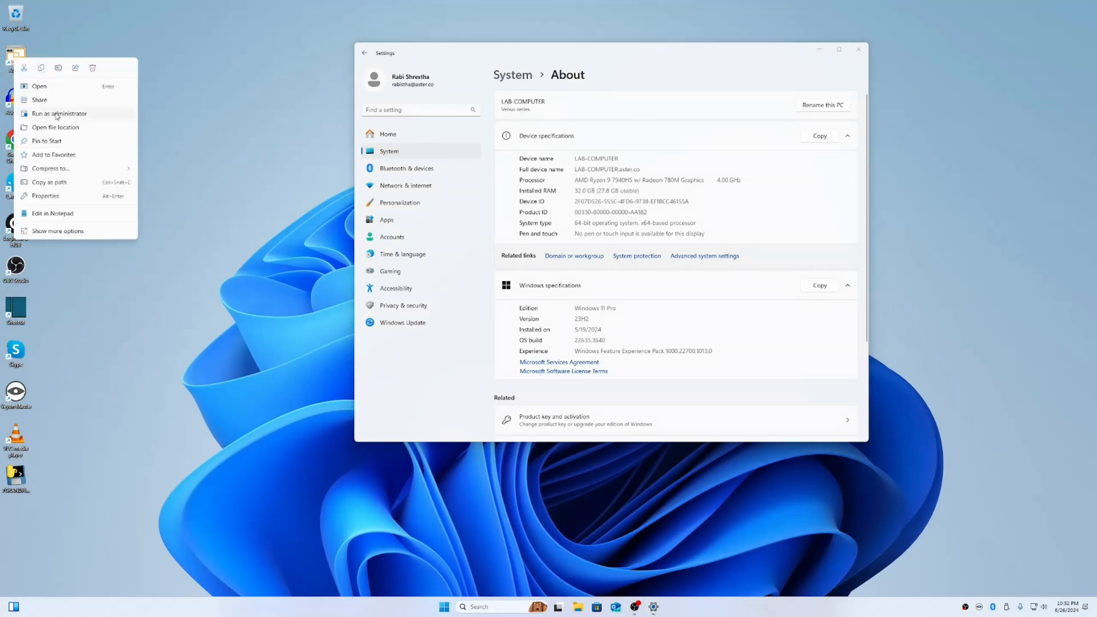
left_click(57, 114)
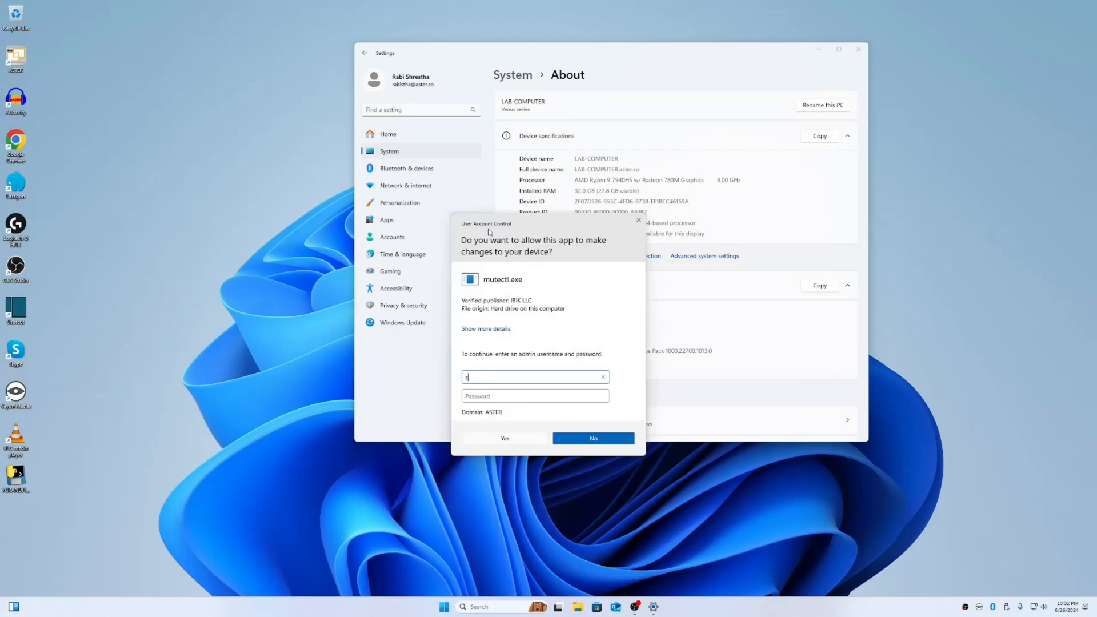
type("administrator")
key("Tab")
type("••")
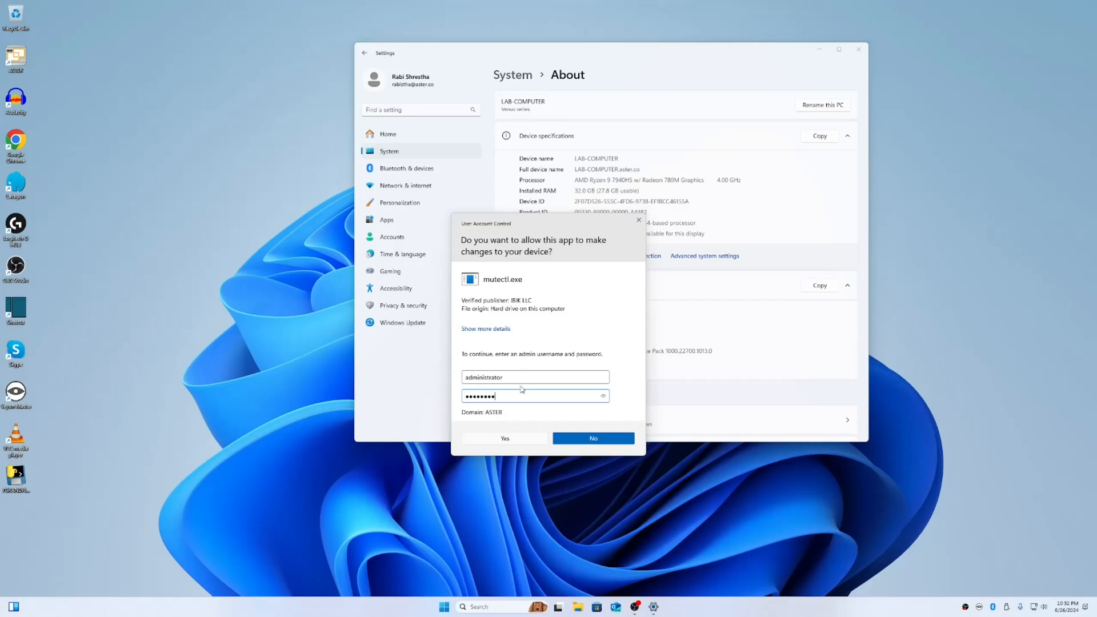
left_click(525, 437)
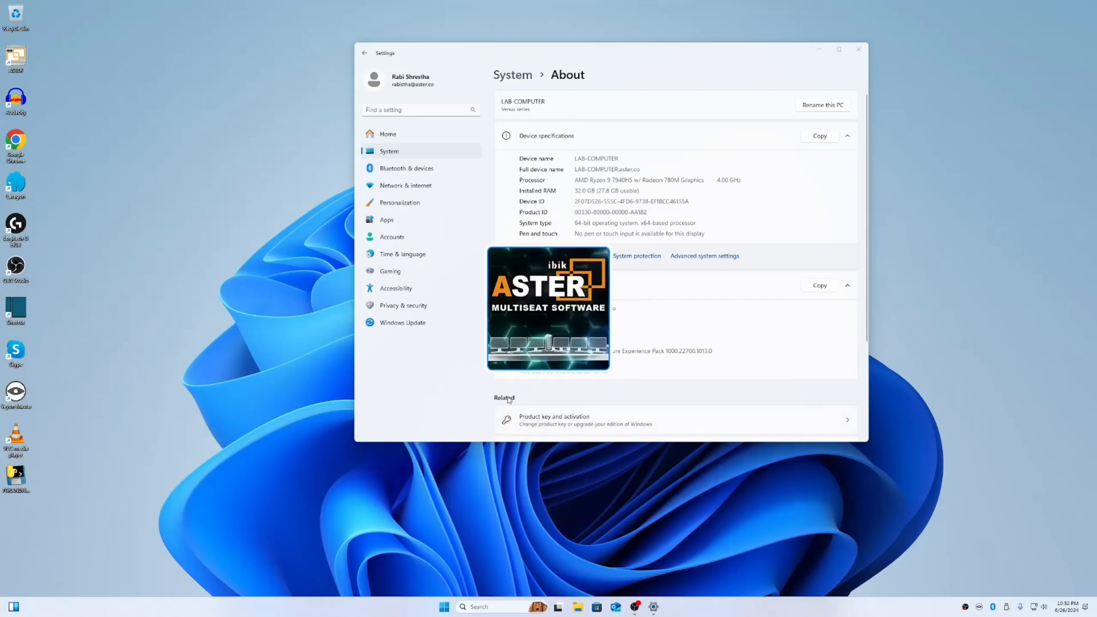
Open Workplace 1's user login settings and leave the account type on Domain account
left_click(158, 54)
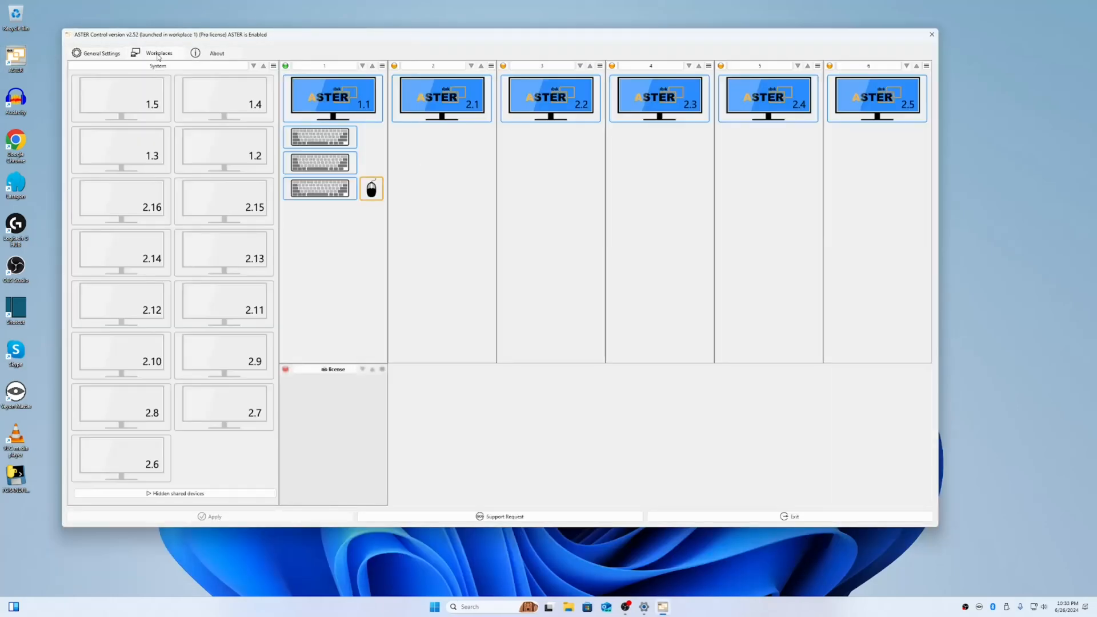
left_click(383, 55)
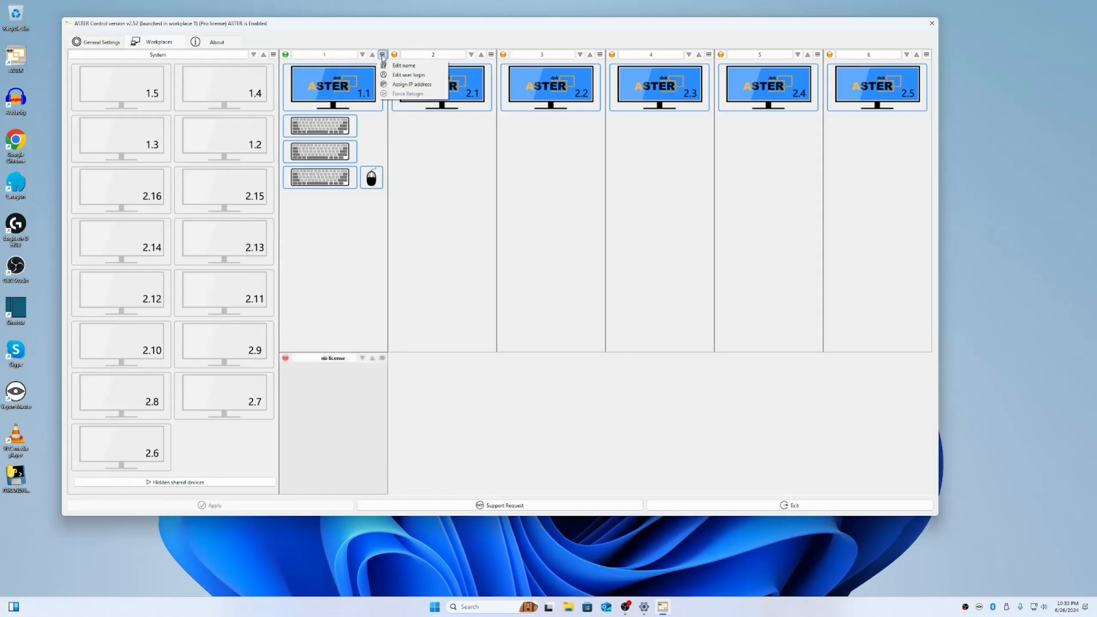
left_click(407, 75)
left_click(522, 271)
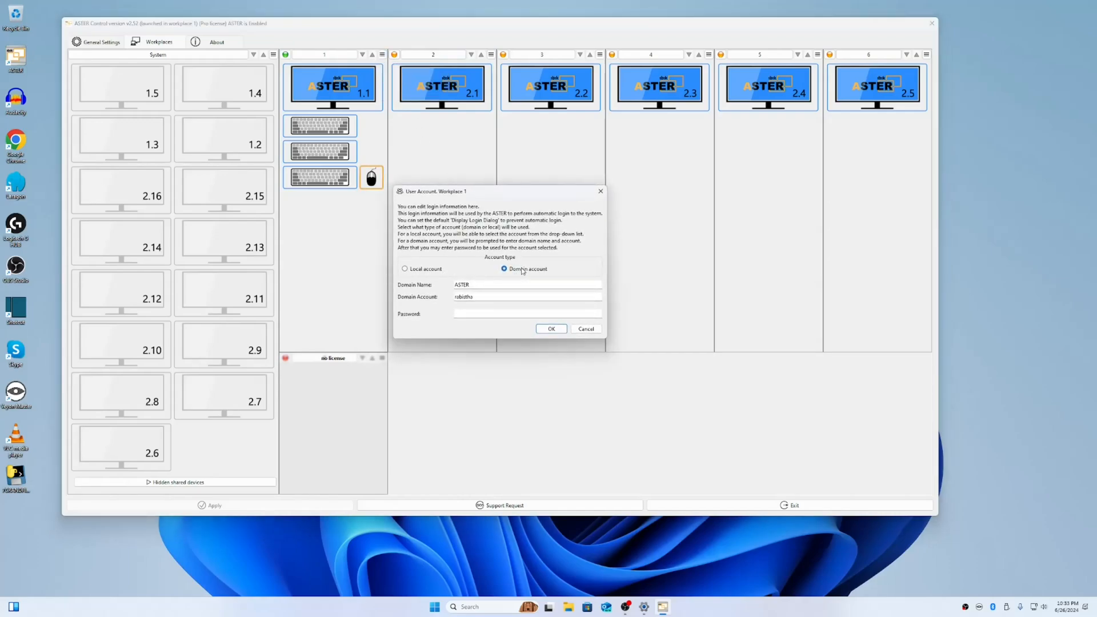
left_click(411, 270)
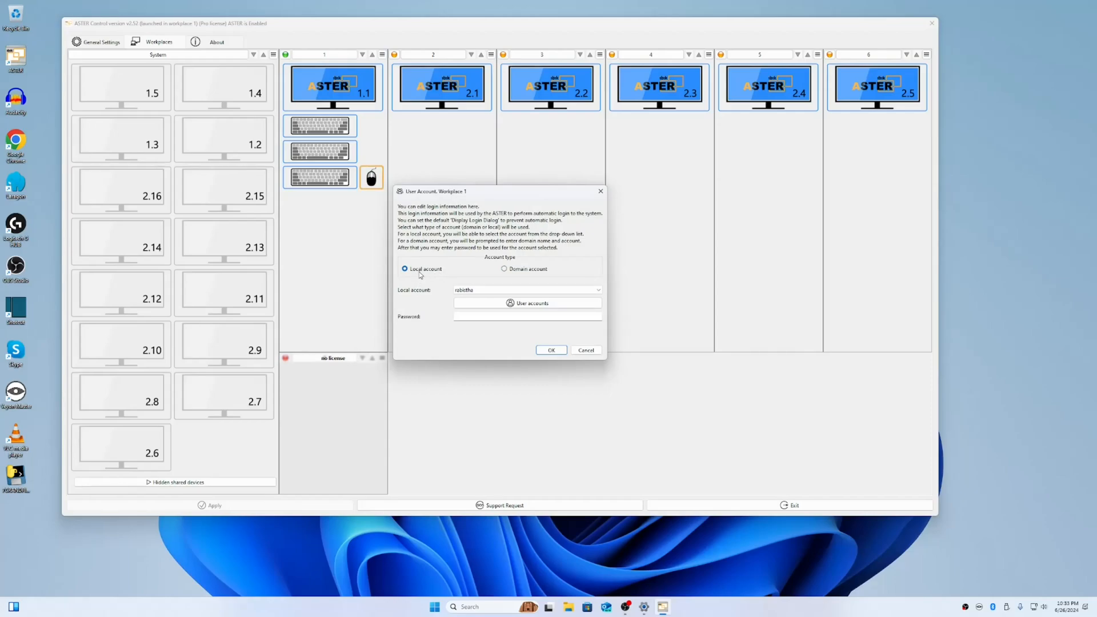
left_click(519, 271)
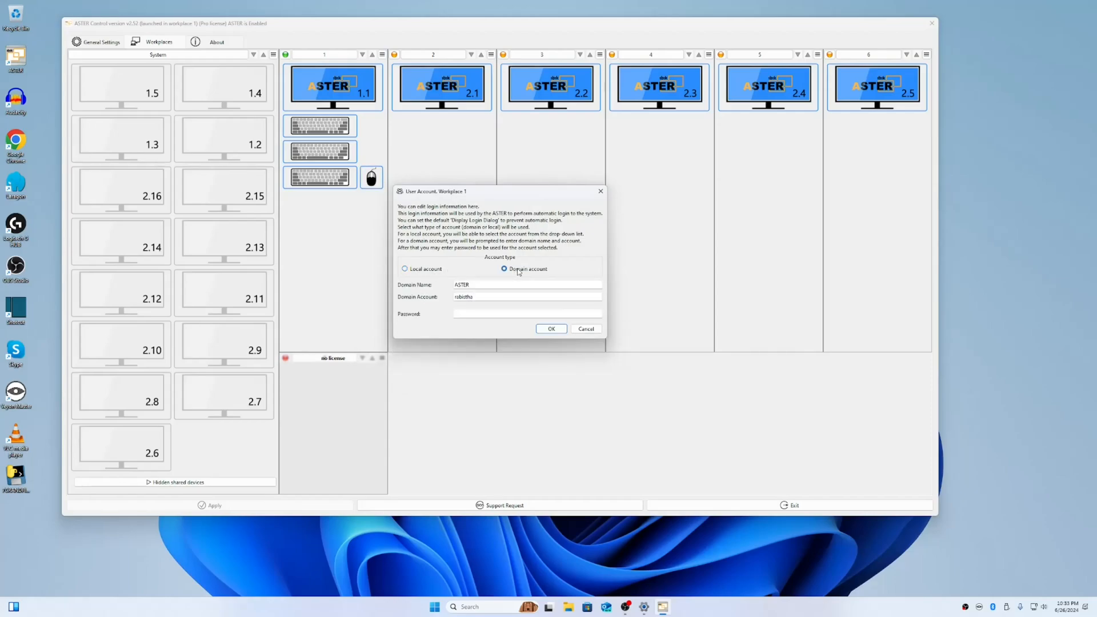
double_click(452, 288)
left_click(645, 607)
left_click_drag(621, 169, 573, 171)
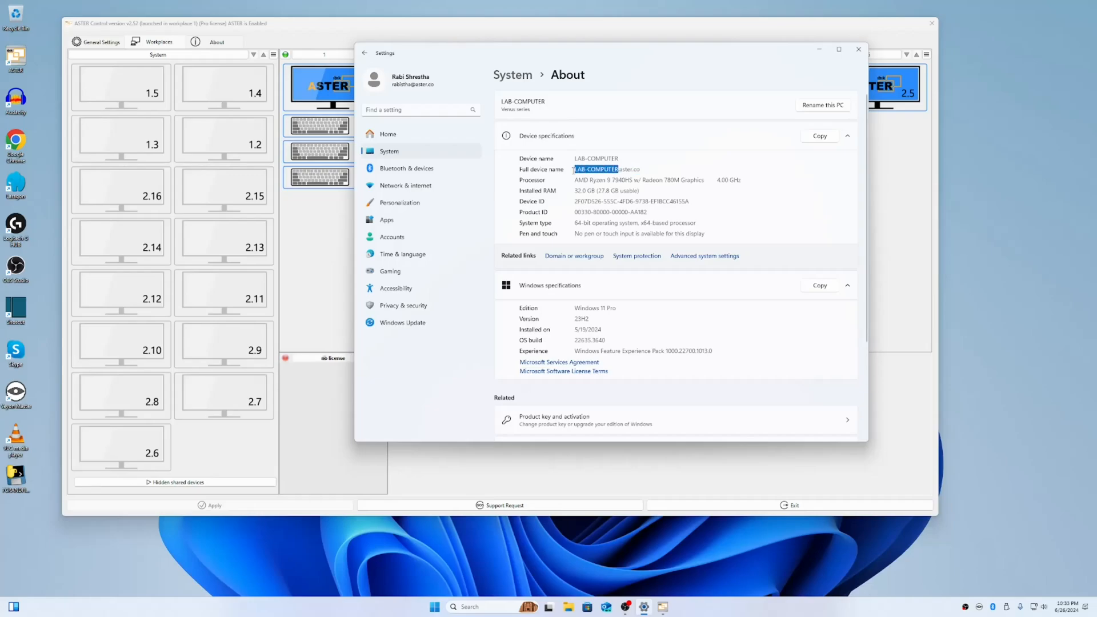
left_click(819, 50)
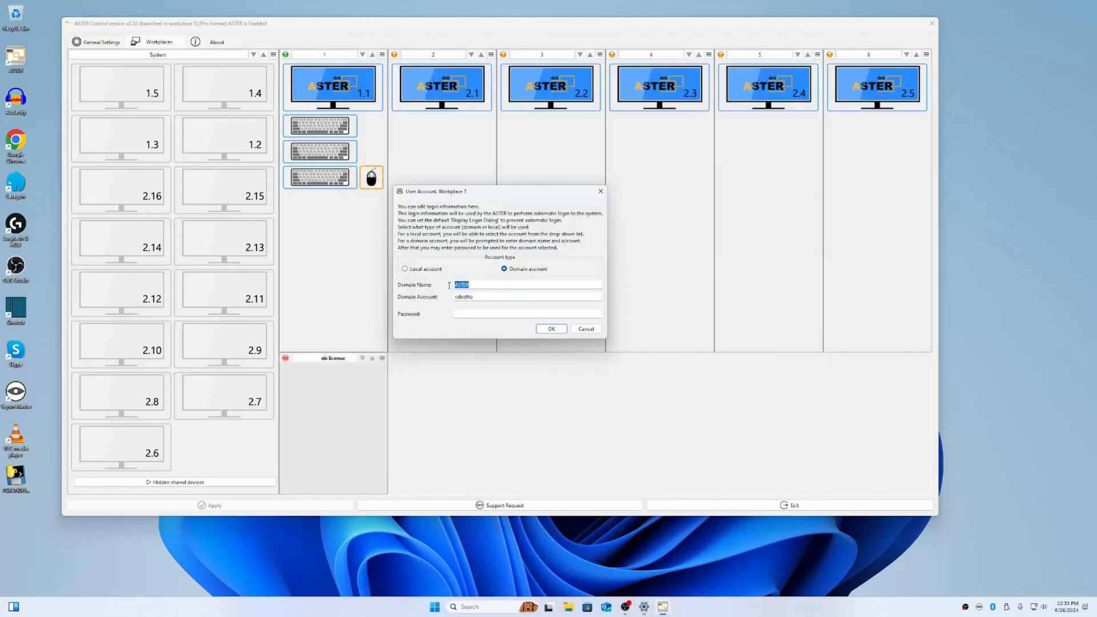
Enter Workplace 1's domain account password and confirm its login details
left_click(480, 286)
double_click(480, 286)
key("Tab")
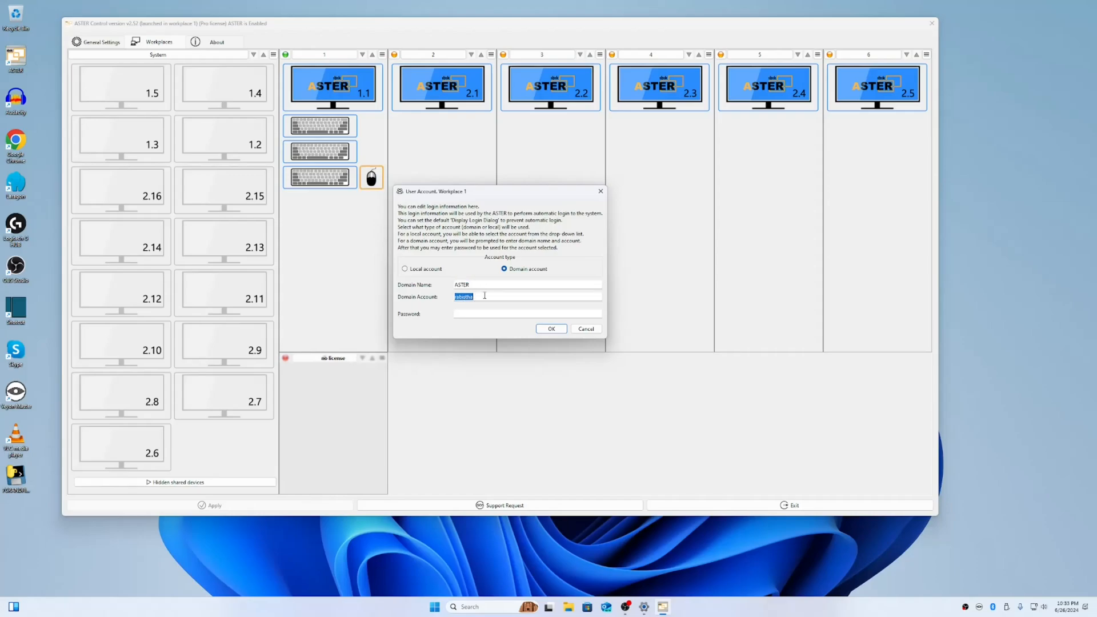
left_click(479, 313)
type("••••••••")
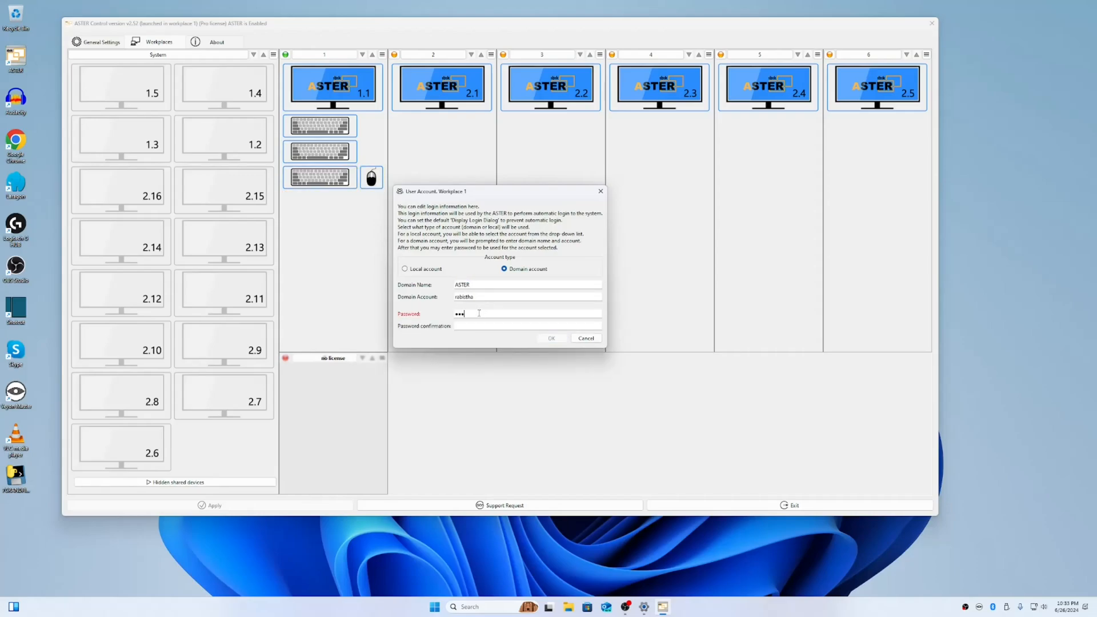
left_click(553, 339)
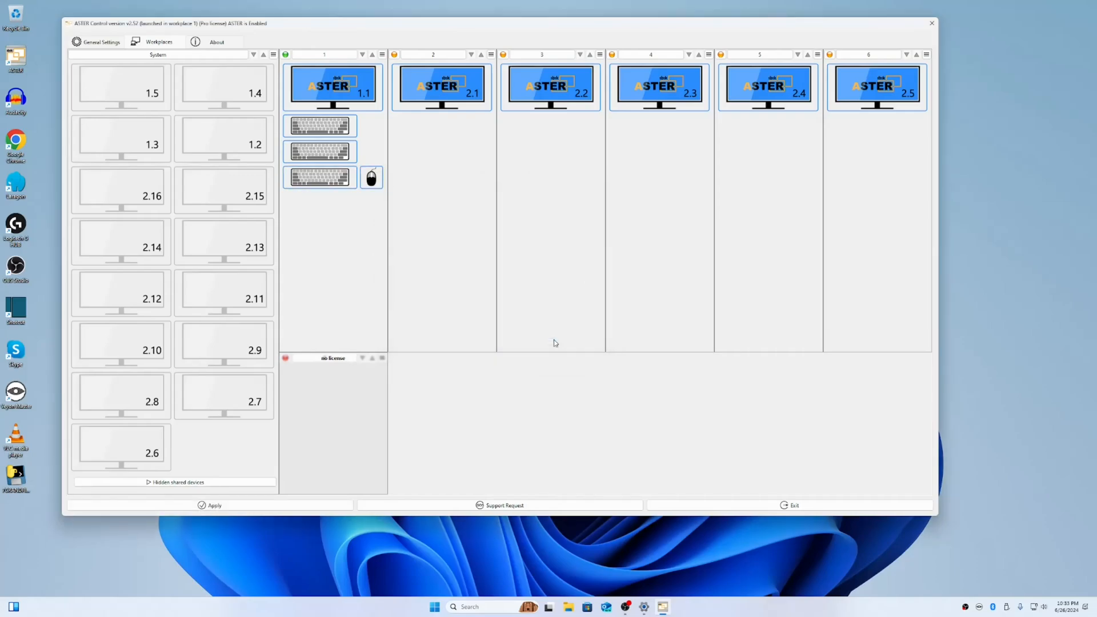
Confirm the domain login accounts for Workplace 2 and Workplace 6
left_click(491, 55)
left_click(503, 74)
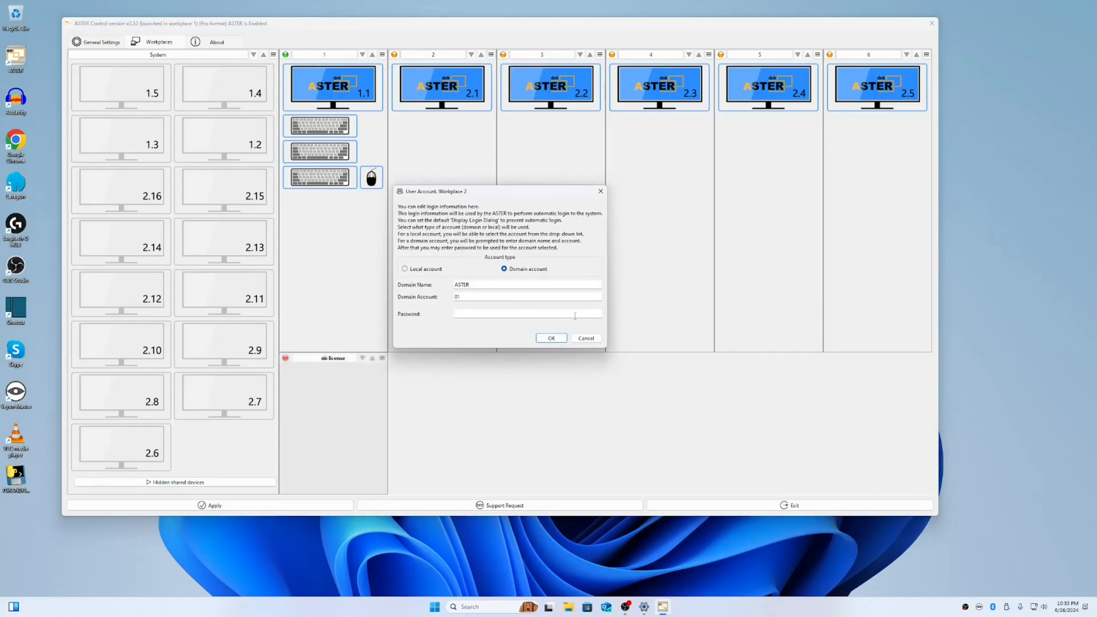
left_click(553, 338)
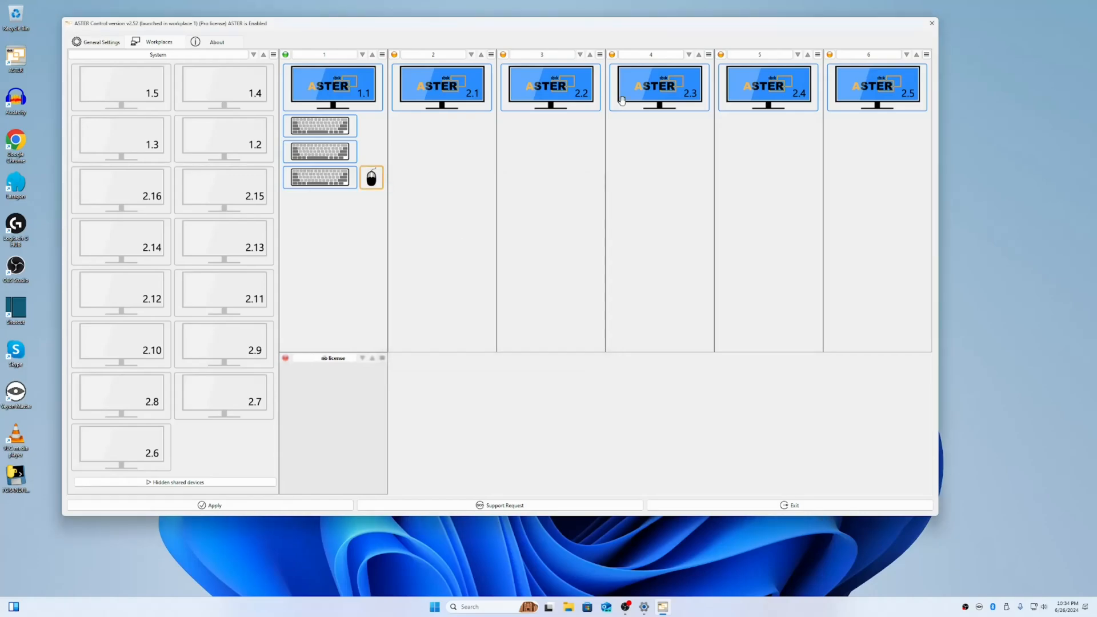
left_click(927, 55)
left_click(939, 75)
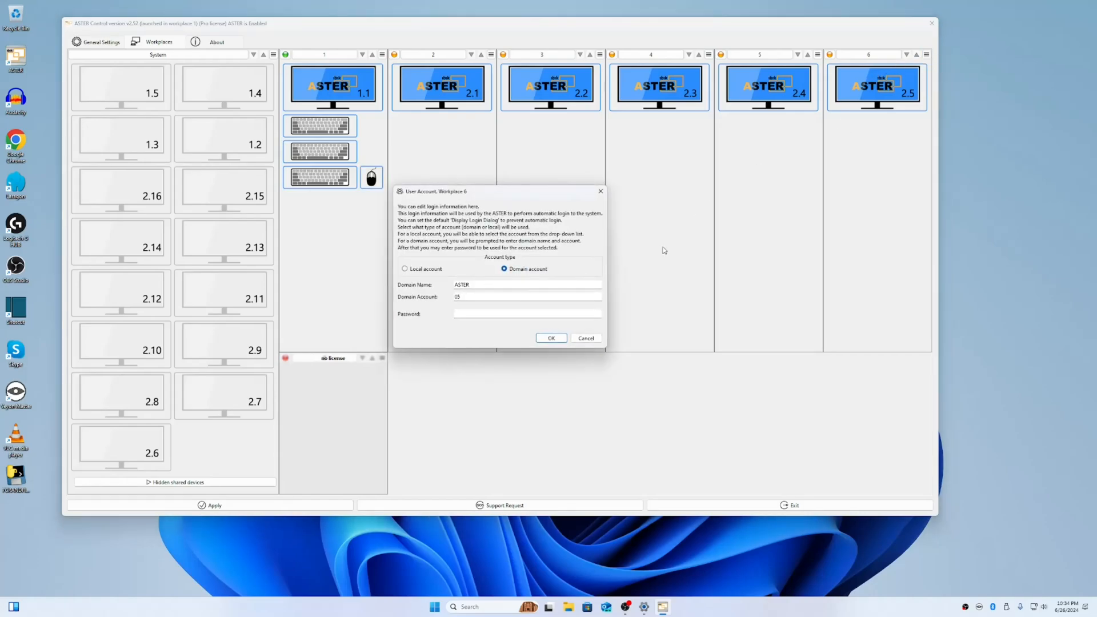
left_click(552, 338)
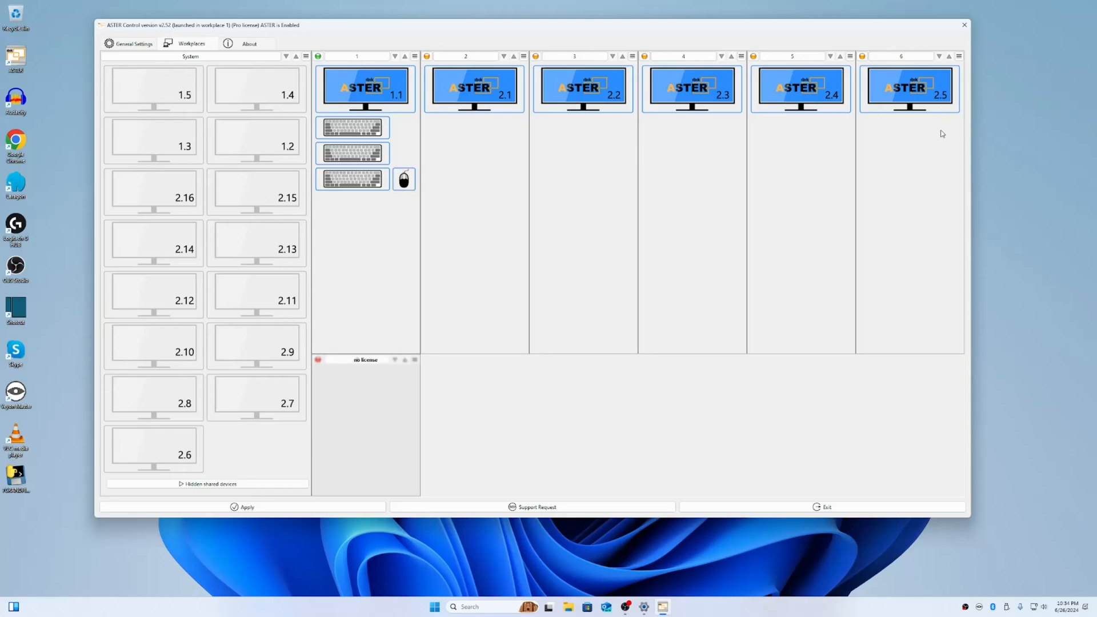
Close ASTER Control saving the changed settings, then search Windows for 'Veyon'
left_click(137, 44)
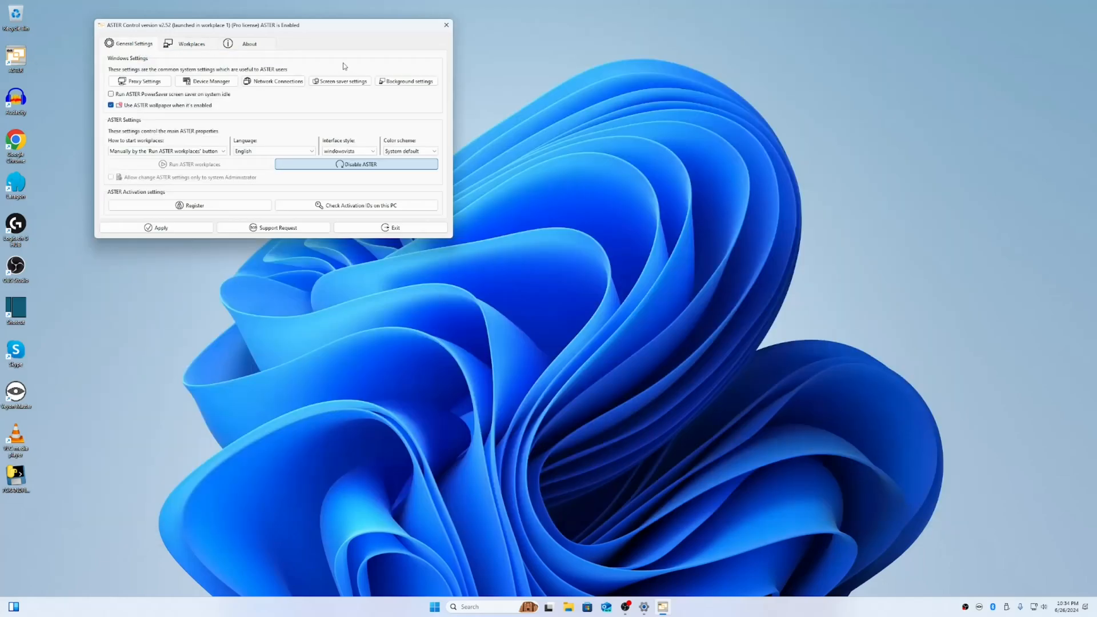
left_click(446, 25)
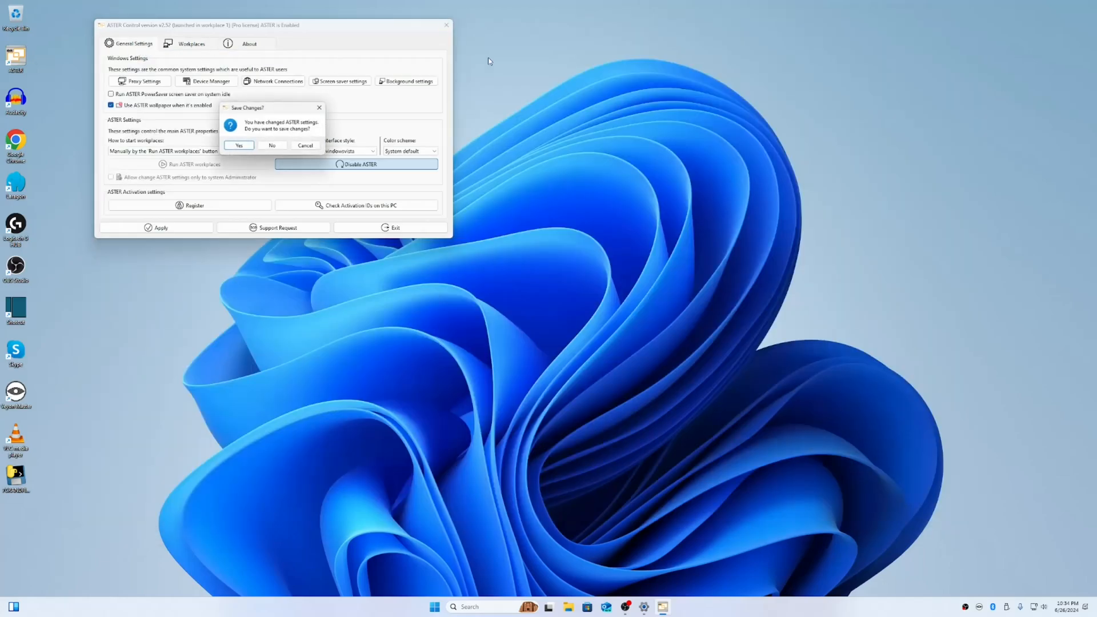
left_click(239, 147)
left_click(474, 607)
type("Veyon")
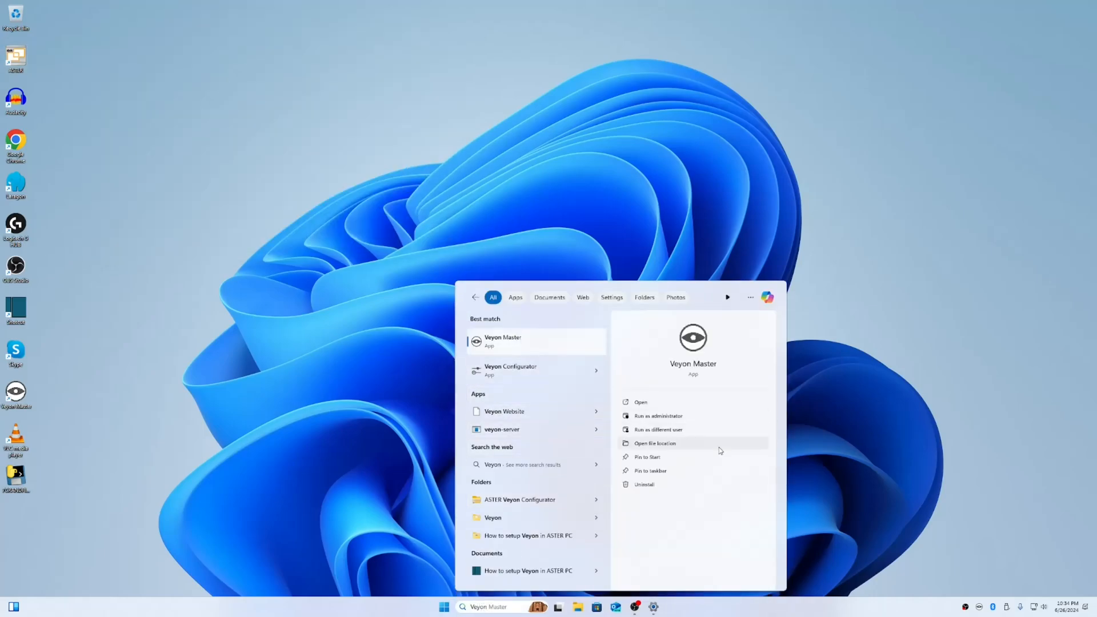
Launch Veyon Master, log on, expand the ASTER location and untick Workplace01
left_click(521, 343)
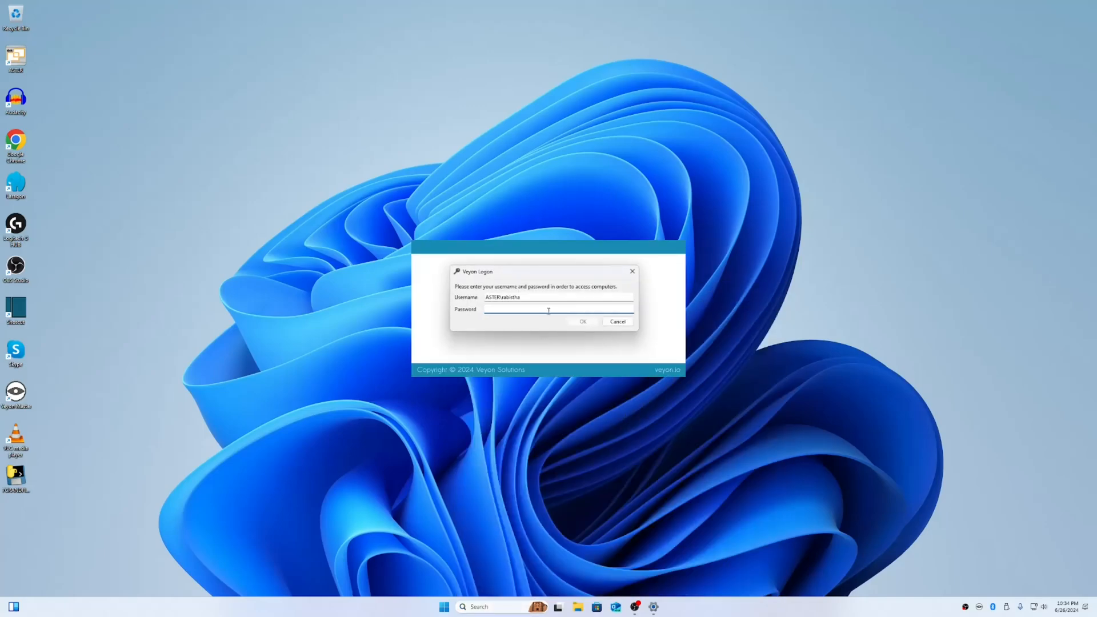
type("********")
key("Return")
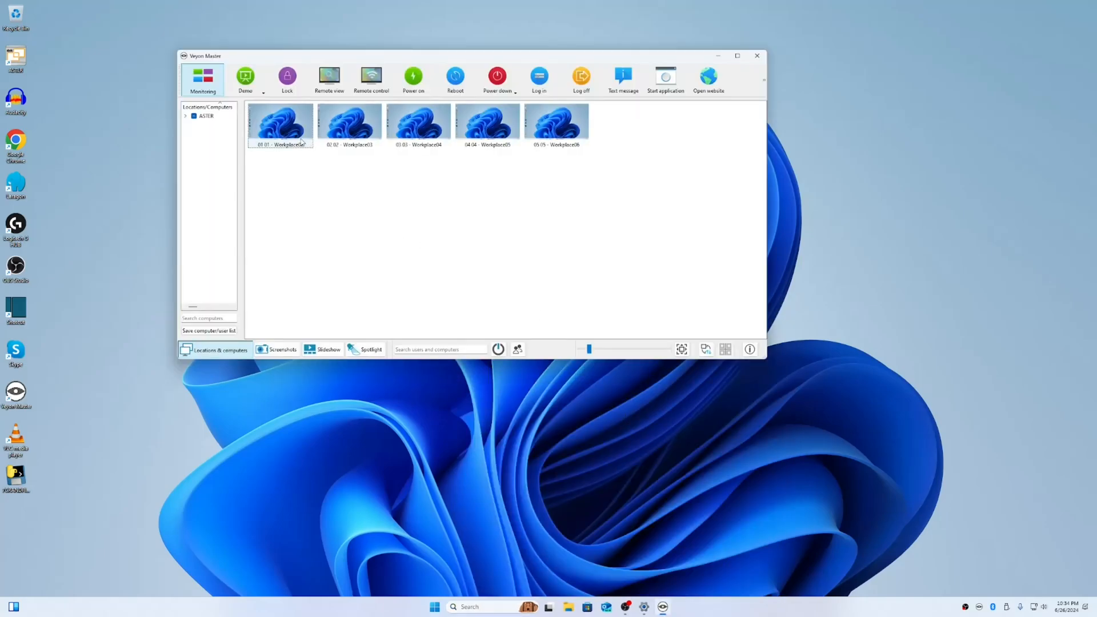
left_click_drag(570, 179, 293, 118)
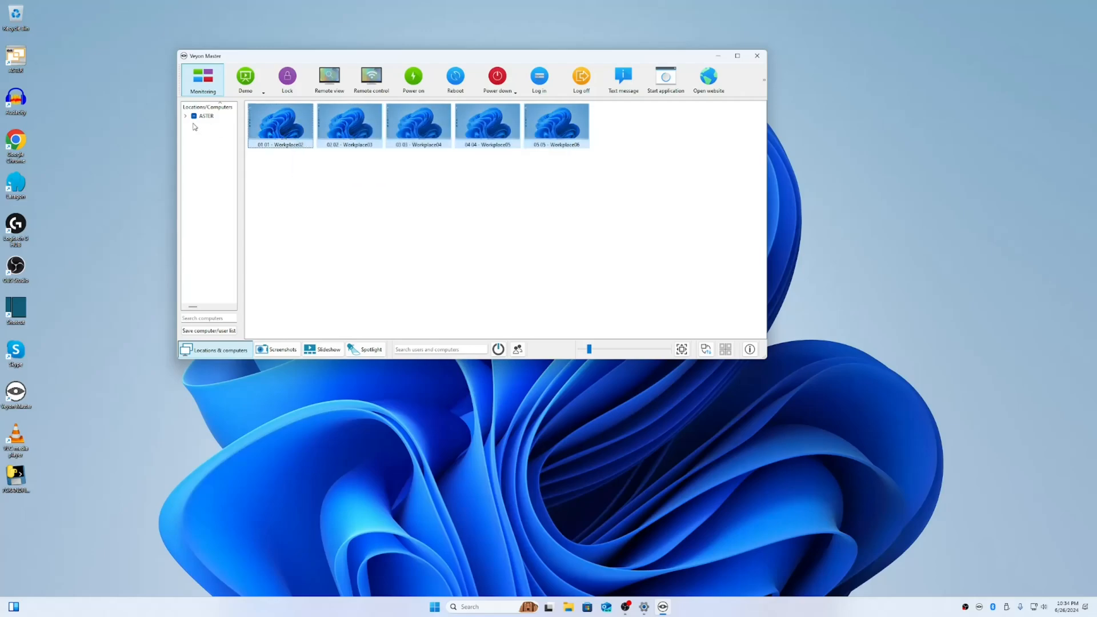
left_click(186, 117)
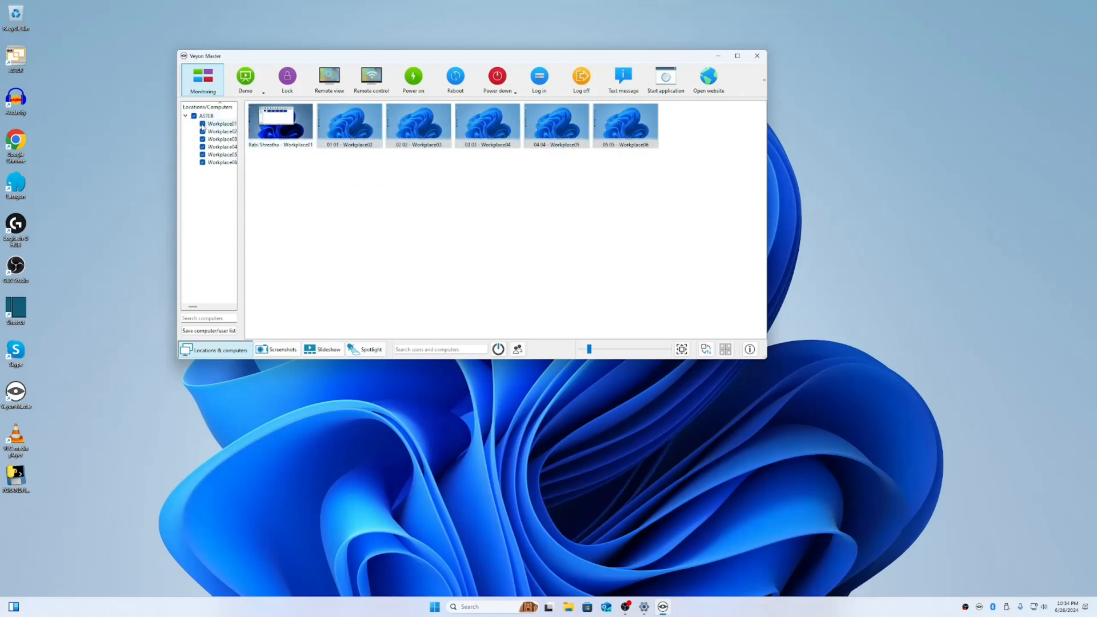
left_click(202, 124)
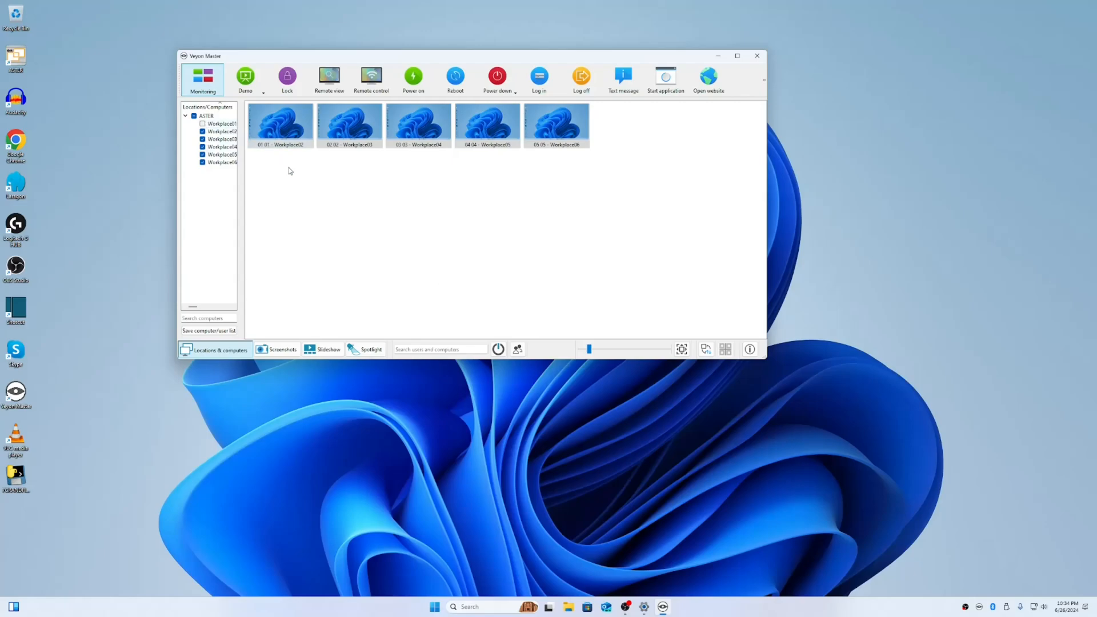
right_click(275, 124)
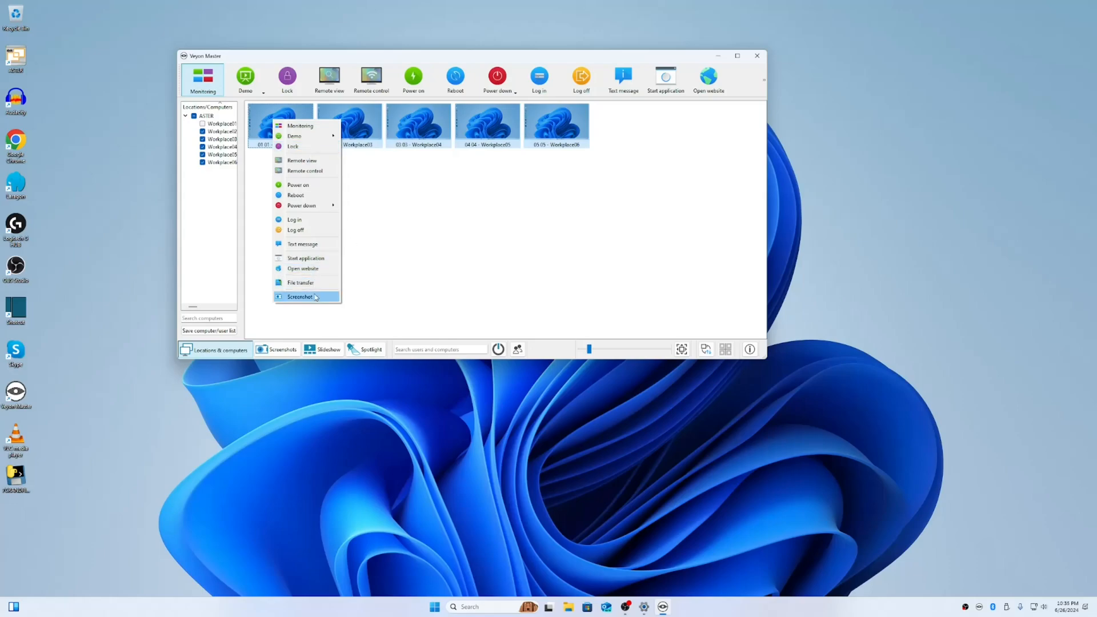
left_click(315, 171)
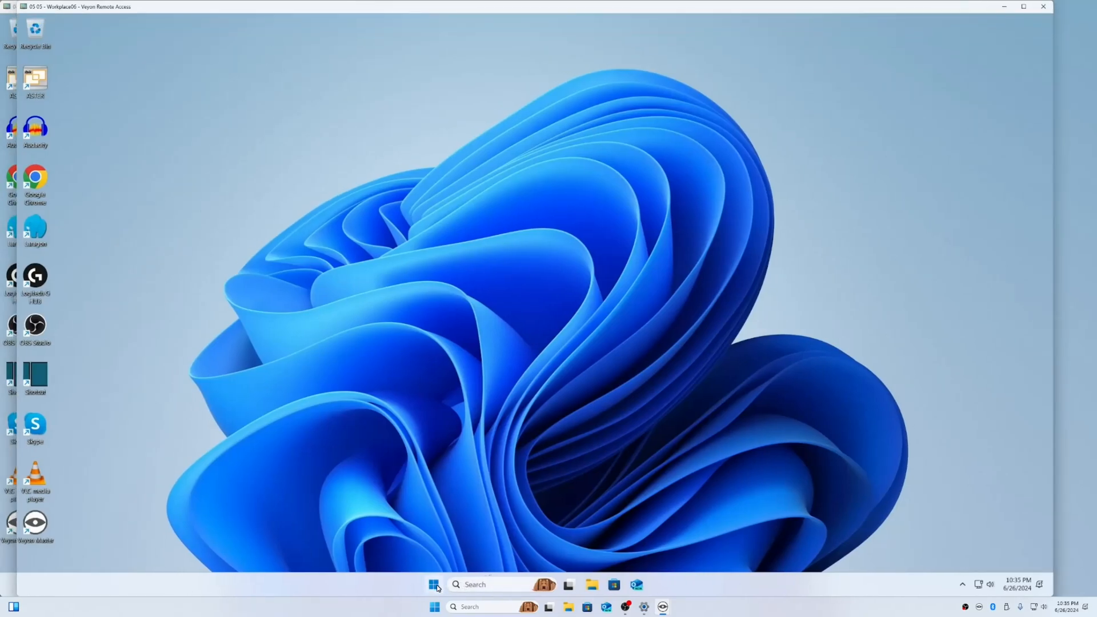
left_click(433, 584)
left_click(434, 550)
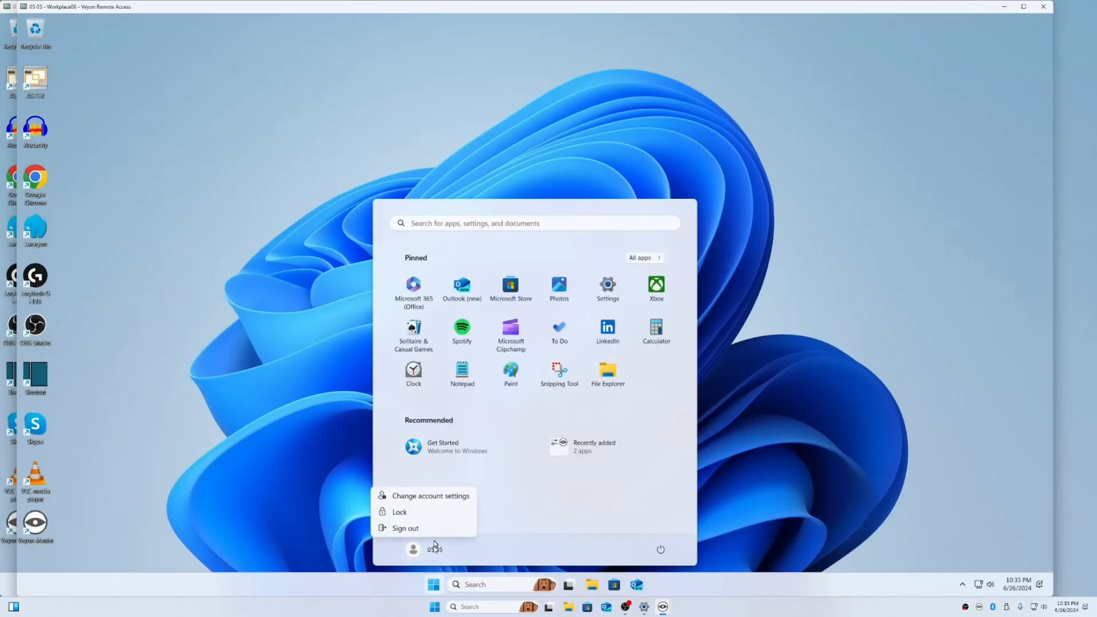
left_click(435, 497)
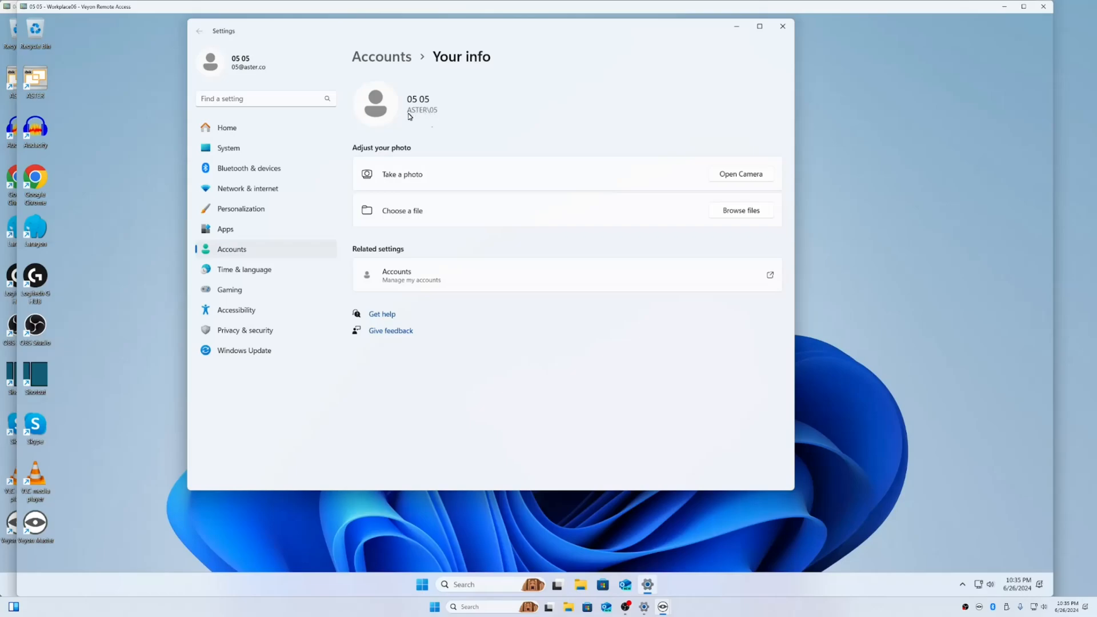
left_click(783, 26)
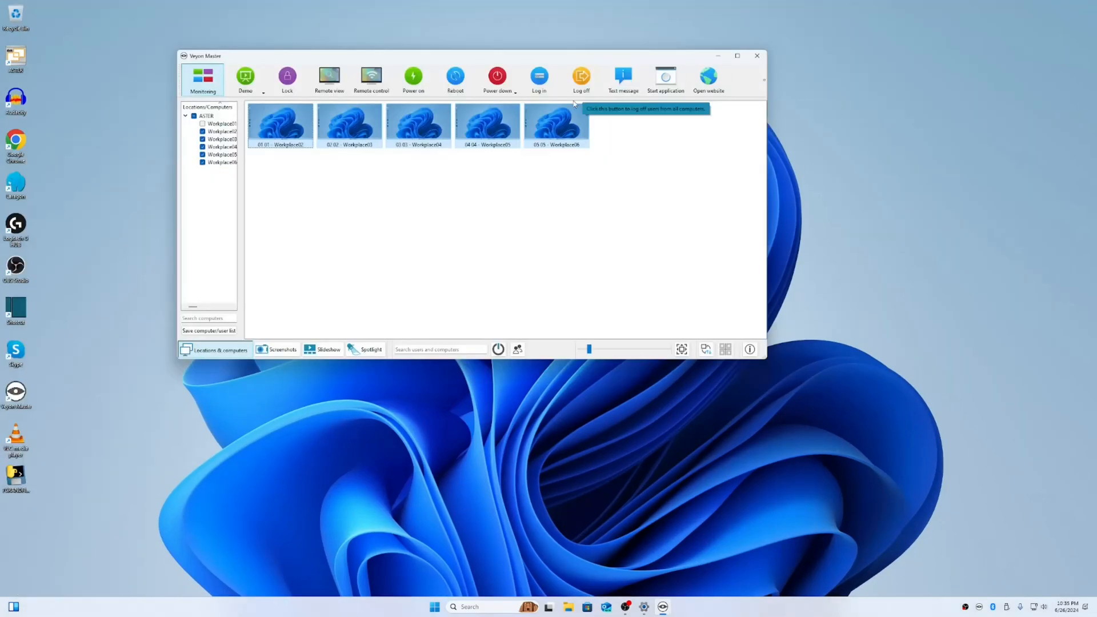
right_click(478, 123)
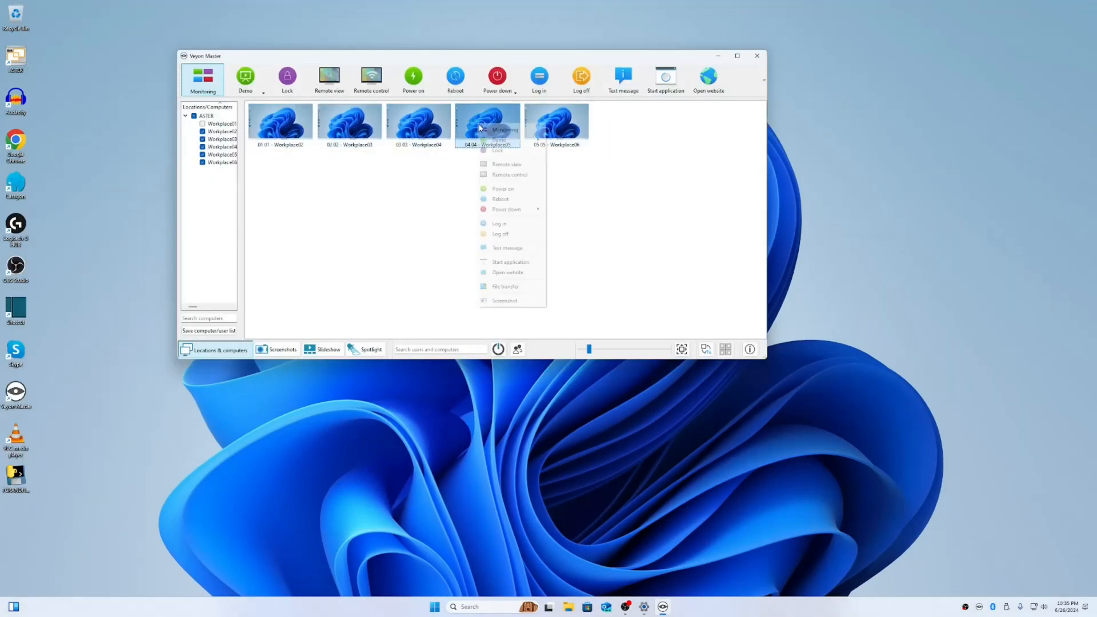
left_click(501, 177)
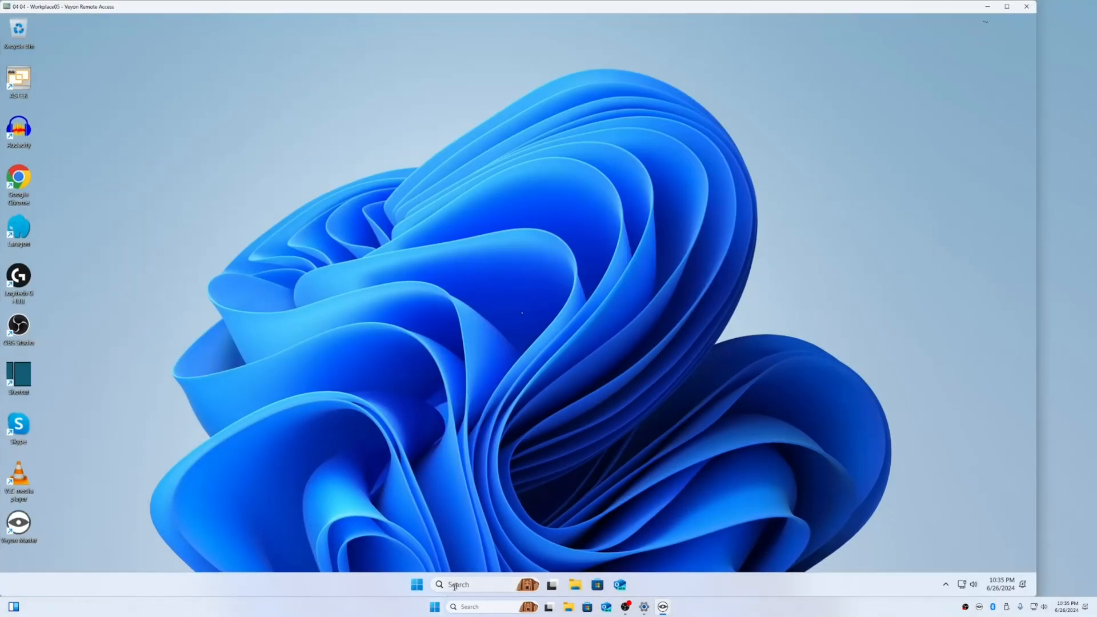
left_click(417, 584)
left_click(407, 549)
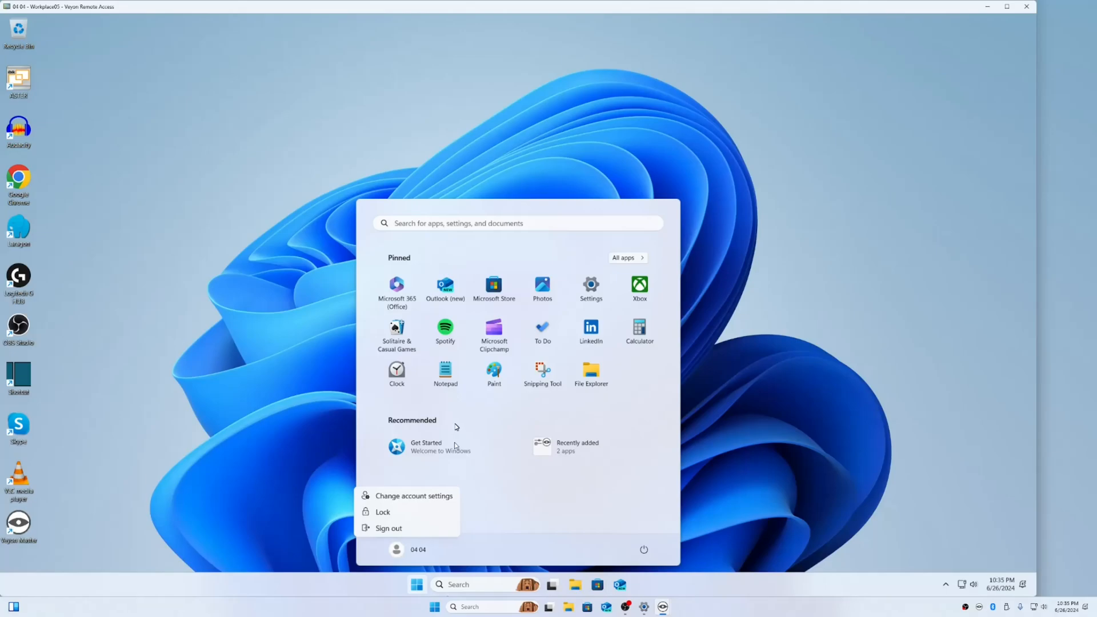
left_click(414, 496)
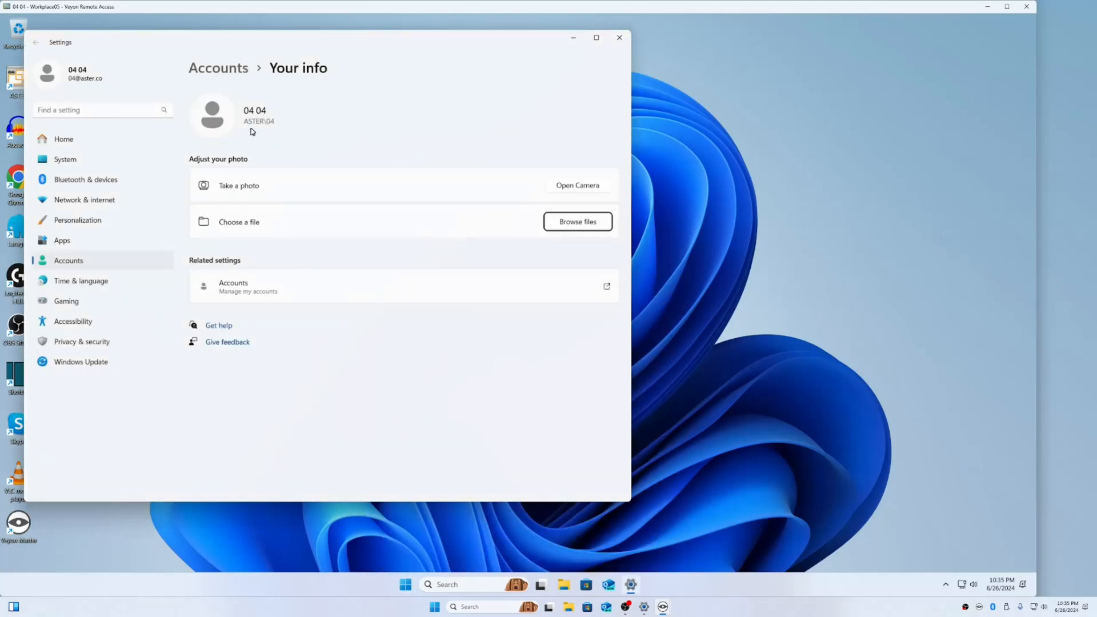
left_click(620, 38)
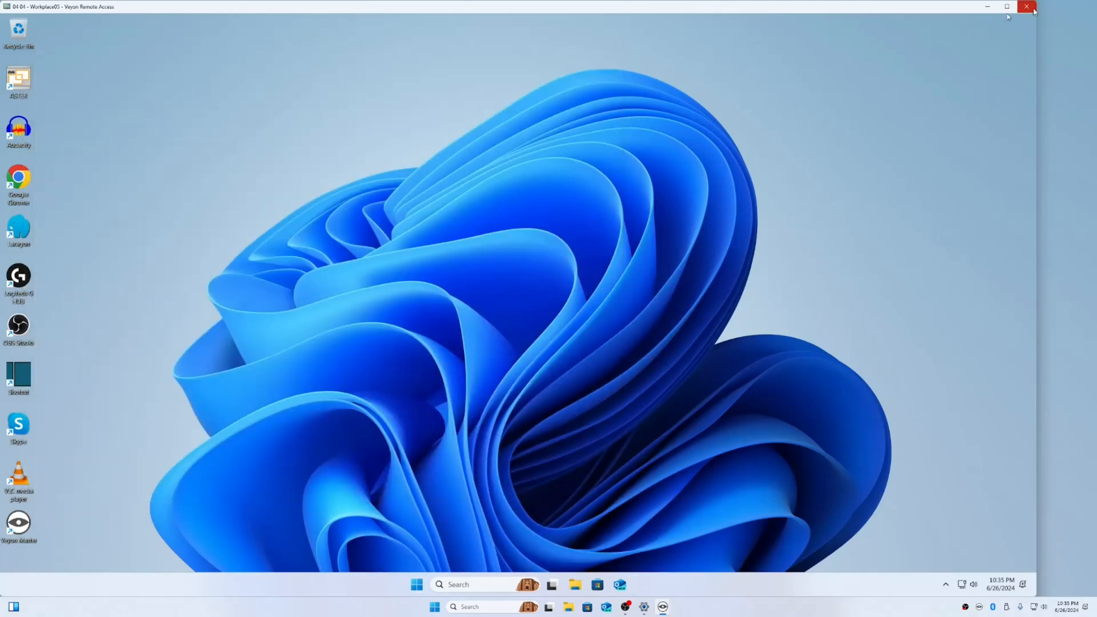
left_click(1027, 6)
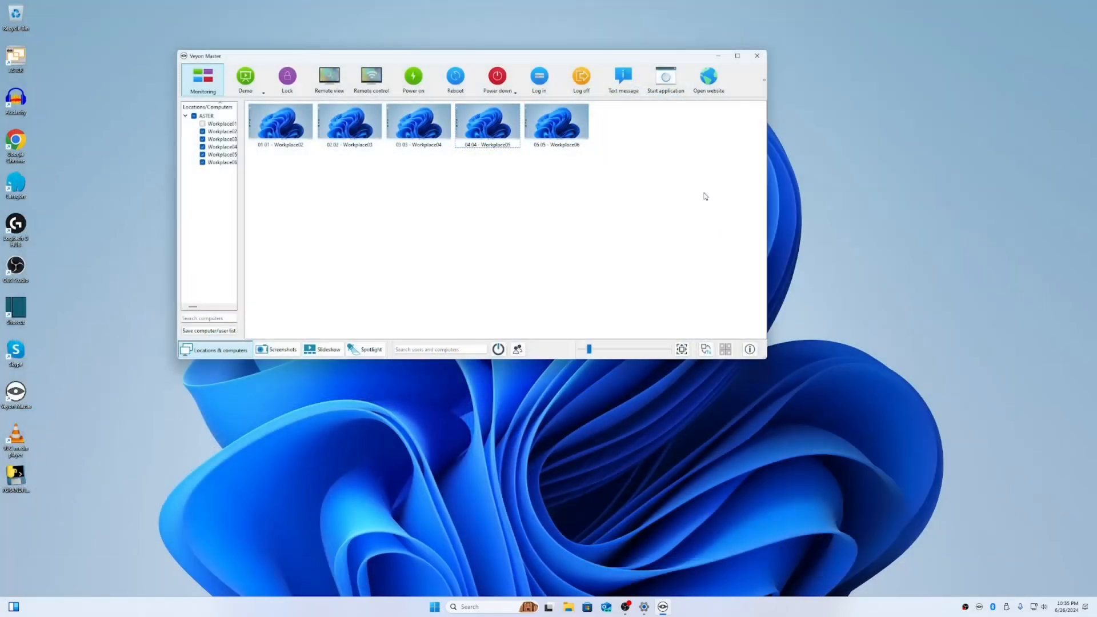